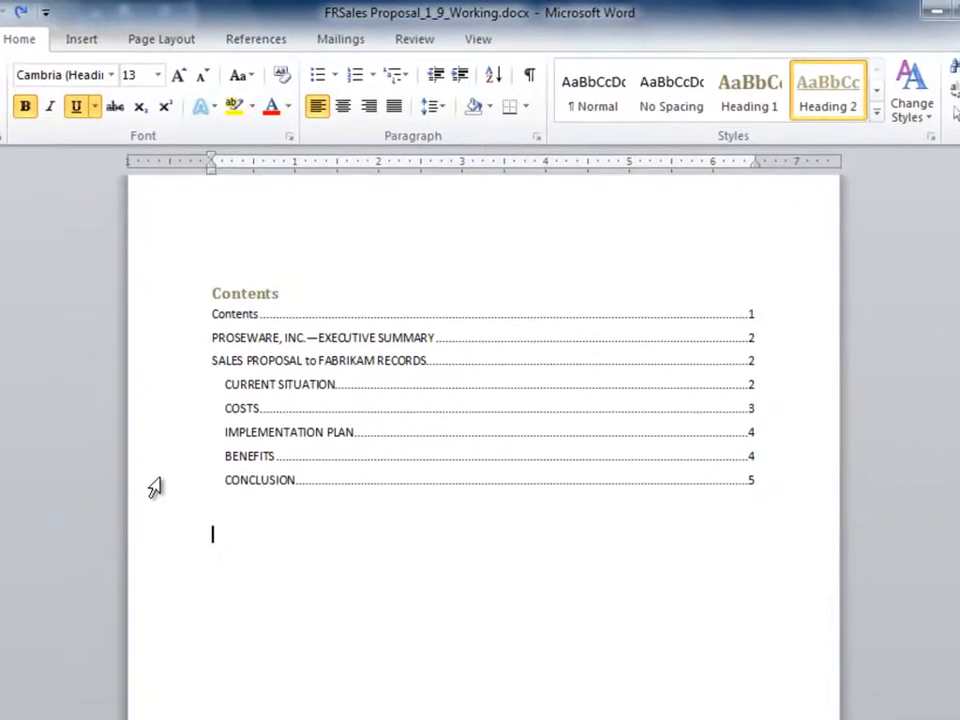
Step: Insert a Next Page section break before the "SALES PROPOSAL to FABRIKAM RECORDS" heading
scroll(155, 487, "down", 10)
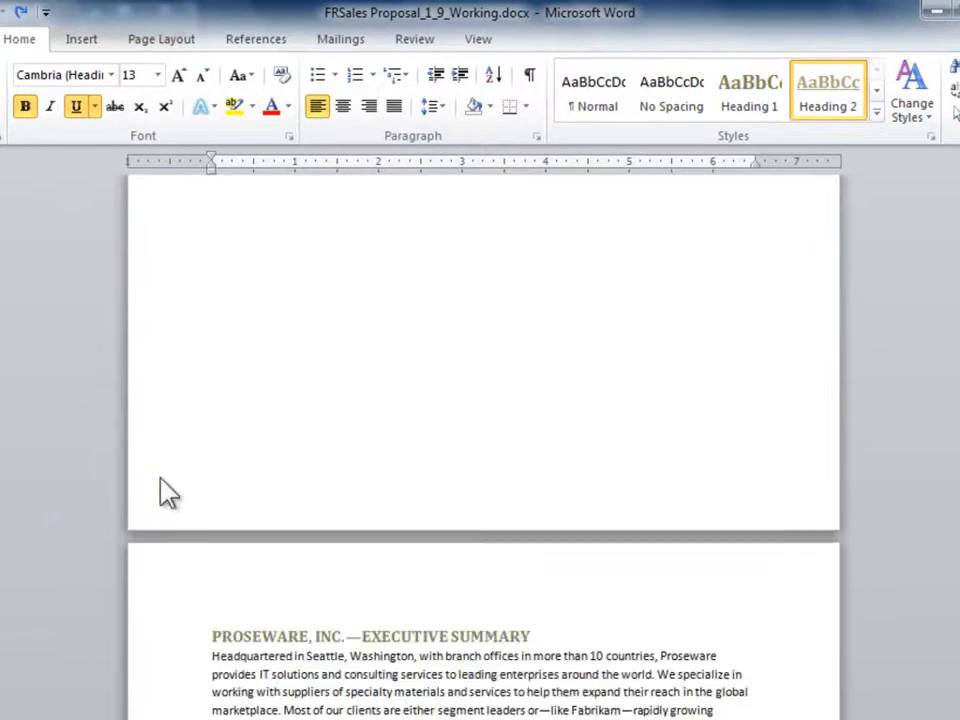
scroll(155, 487, "down", 2)
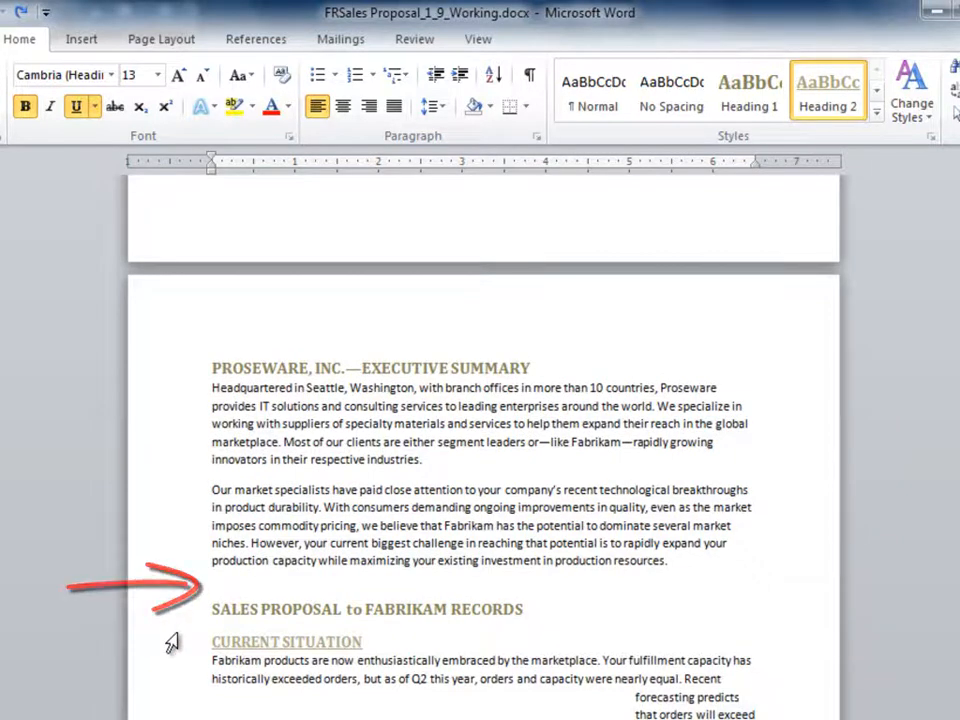
scroll(172, 643, "down", 1)
scroll(172, 643, "down", 1)
left_click(206, 524)
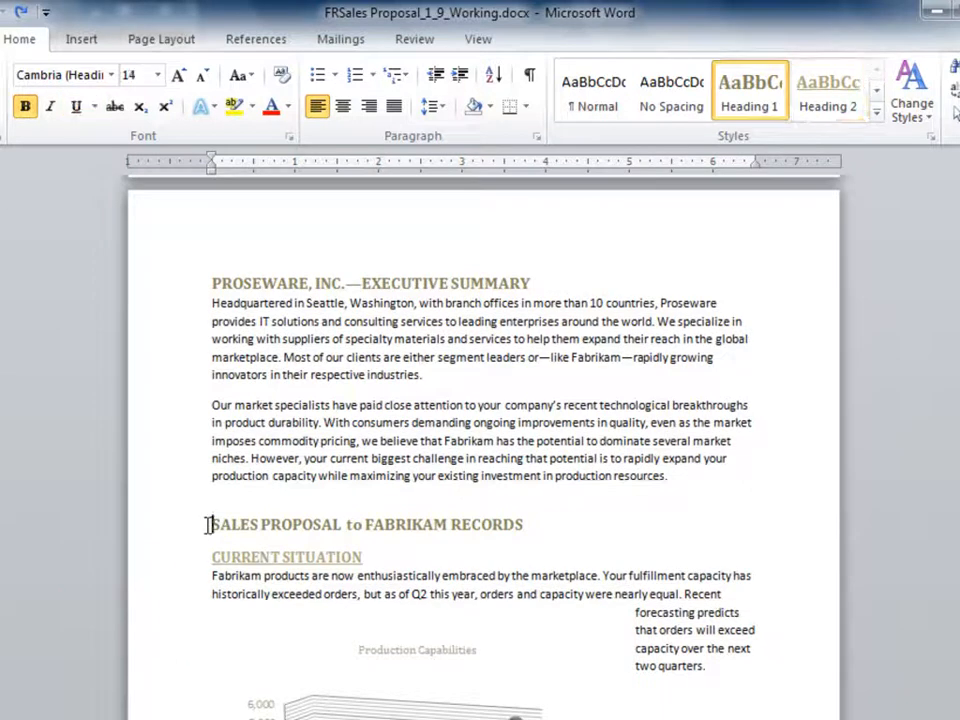
left_click(135, 40)
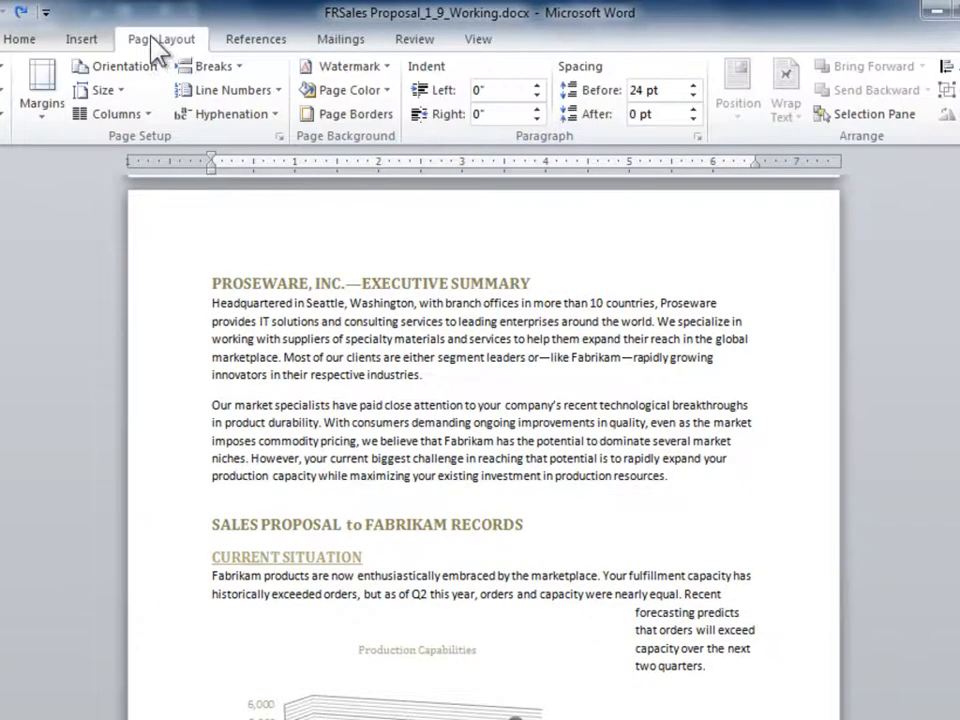
left_click(238, 64)
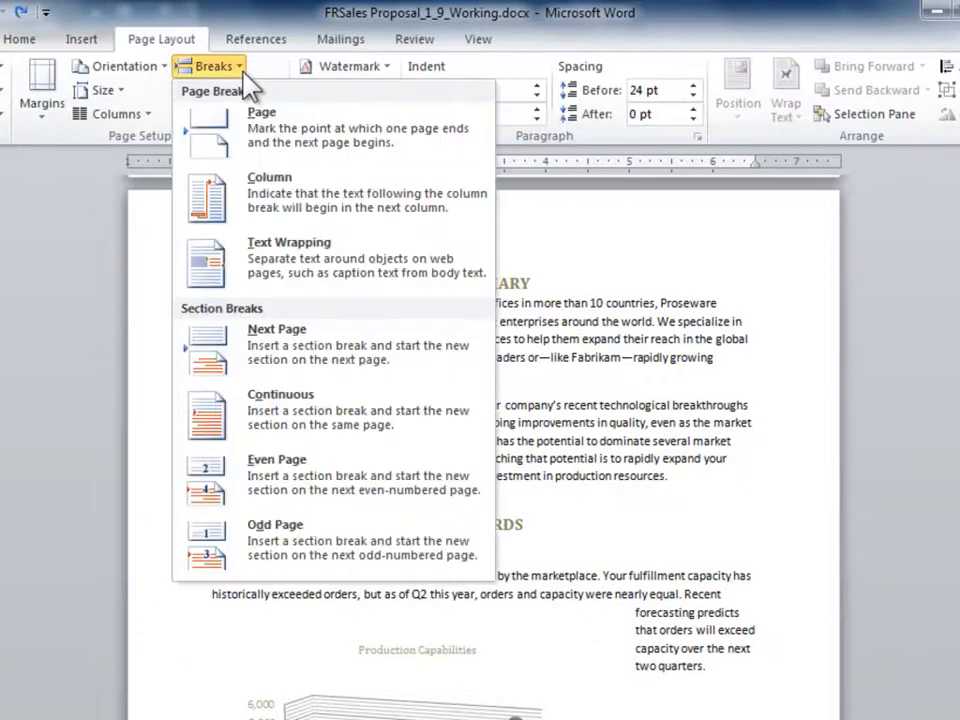
left_click(316, 352)
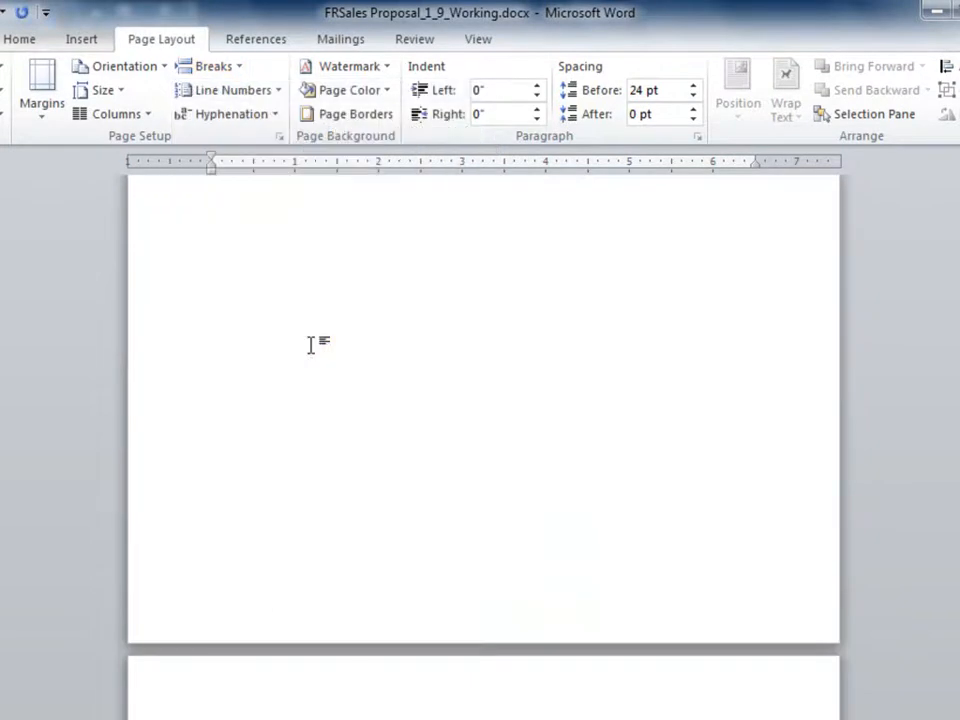
scroll(314, 480, "down", 3)
scroll(177, 643, "down", 2)
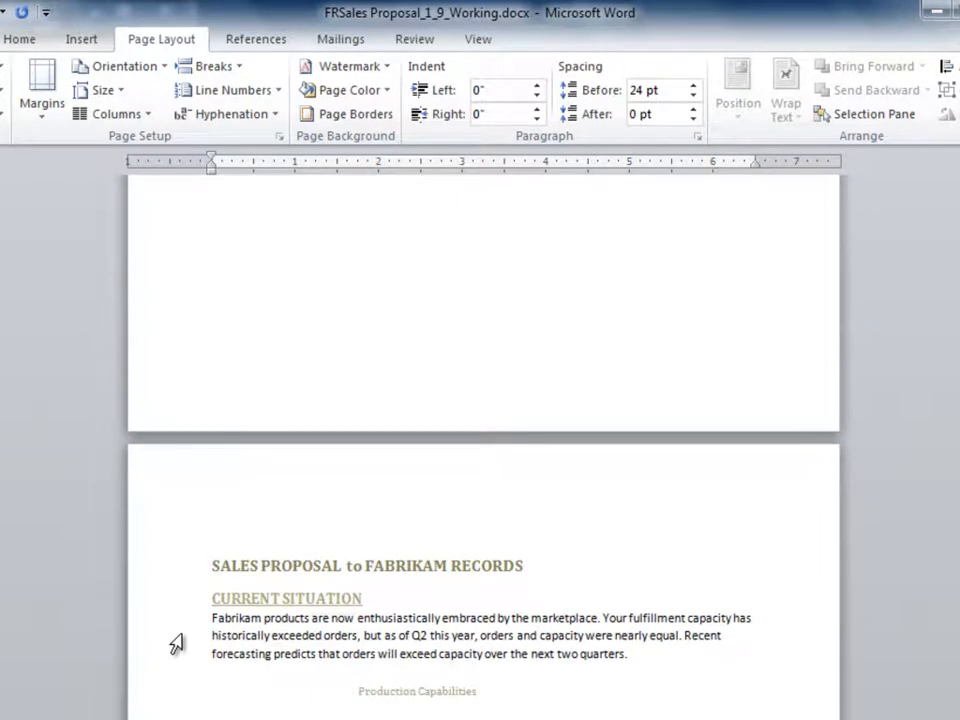
Step: Show the formatting marks to examine the section break after the Executive Summary text, and hide them again
scroll(514, 345, "up", 8)
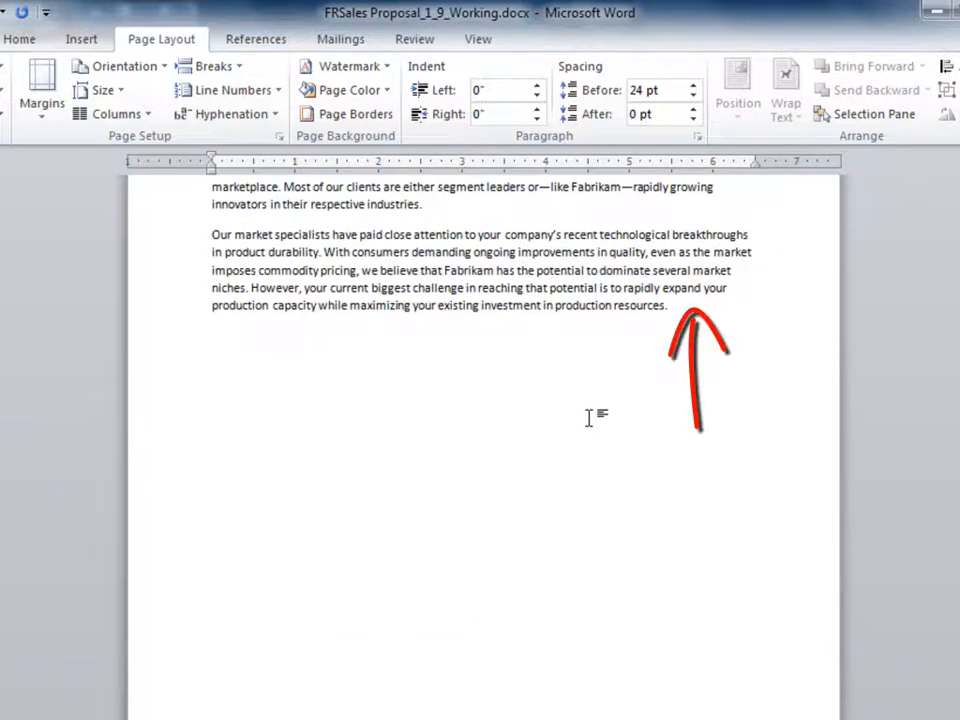
scroll(600, 417, "up", 2)
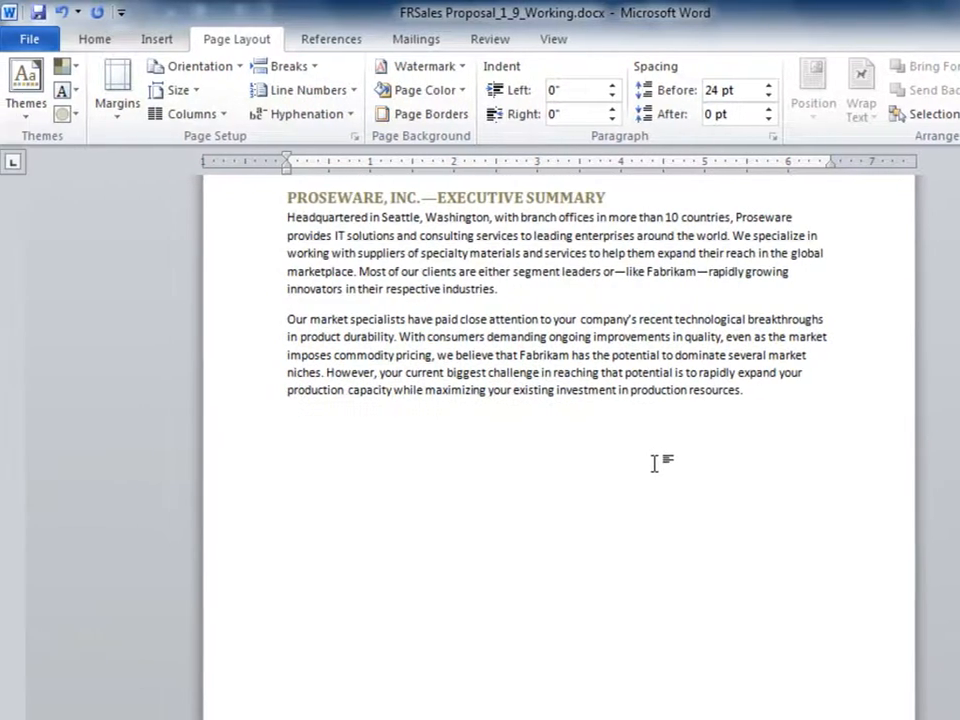
left_click(97, 42)
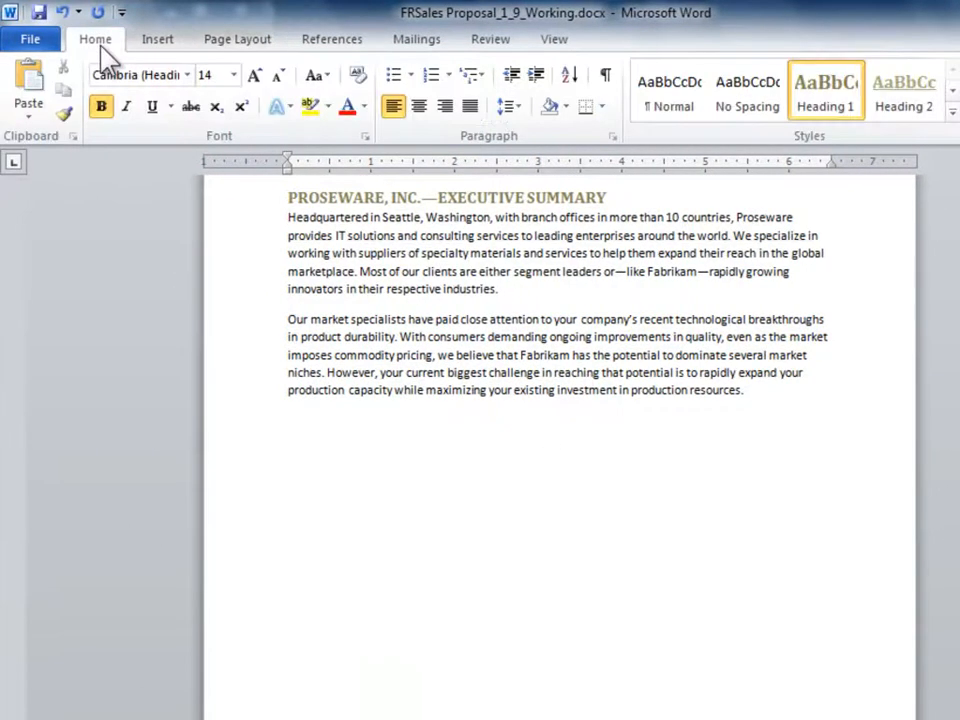
left_click(605, 80)
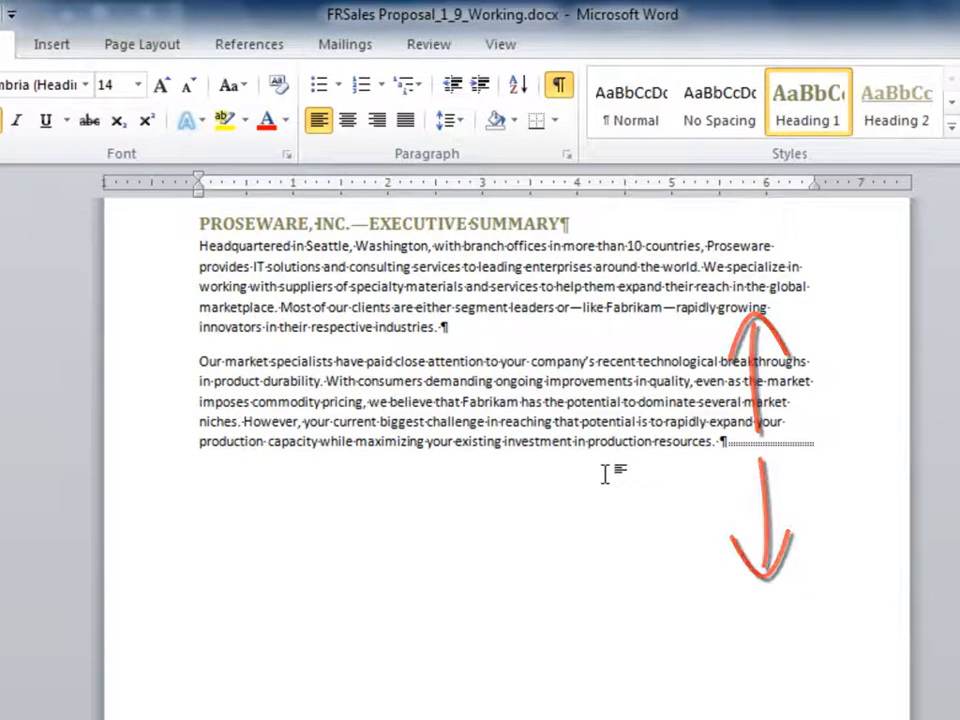
left_click(561, 97)
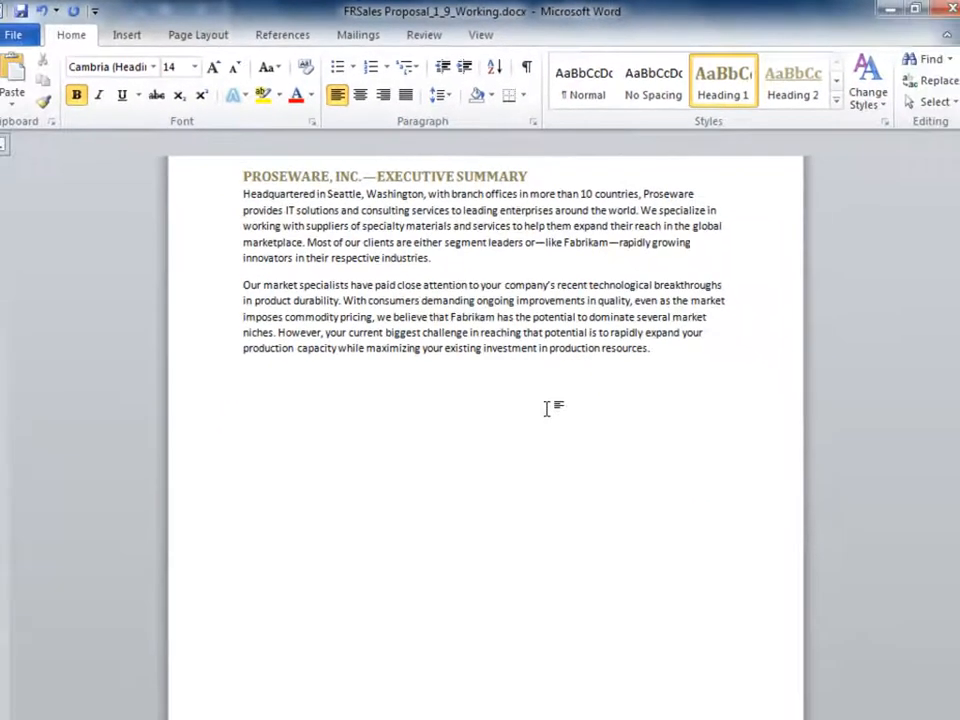
Step: Open the Section 2 header above the Sales Proposal heading and turn off its link to the previous section
scroll(547, 409, "down", 10)
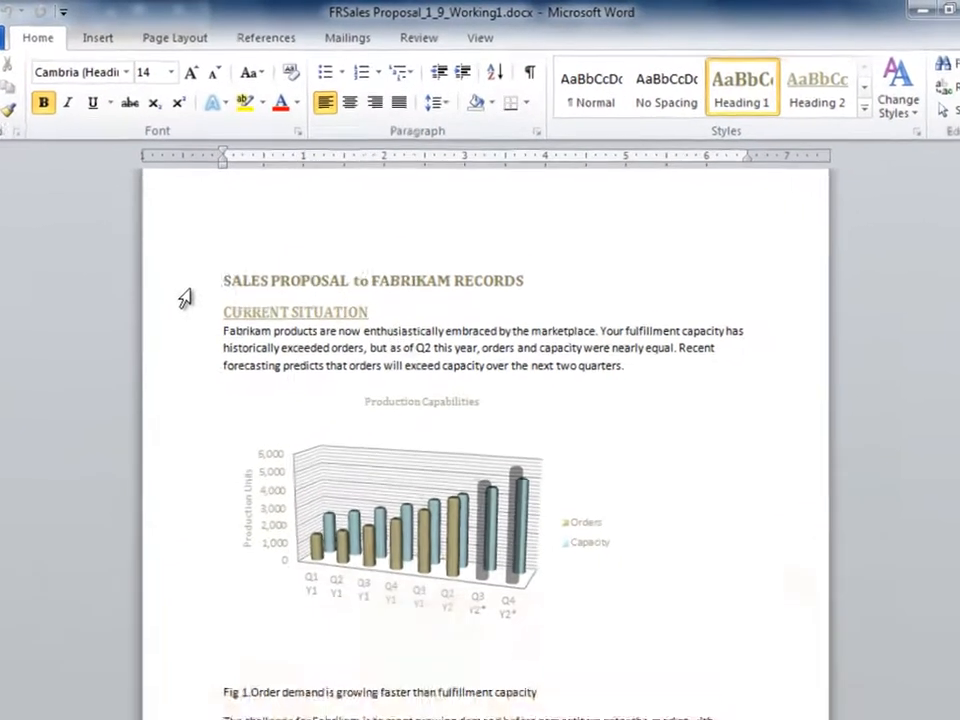
scroll(214, 229, "up", 1)
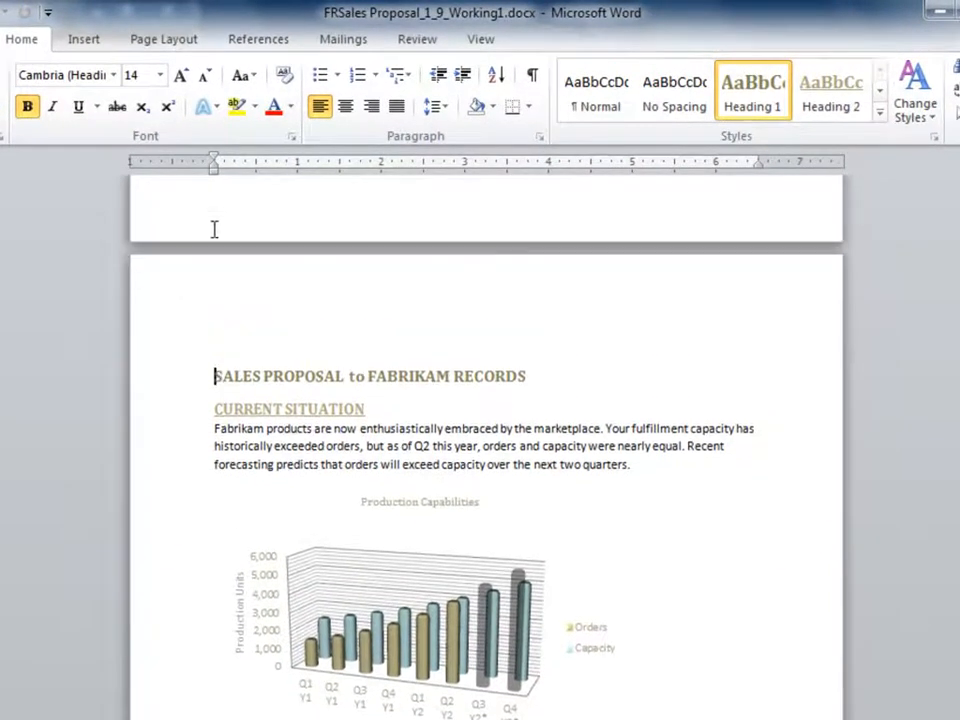
scroll(214, 228, "up", 2)
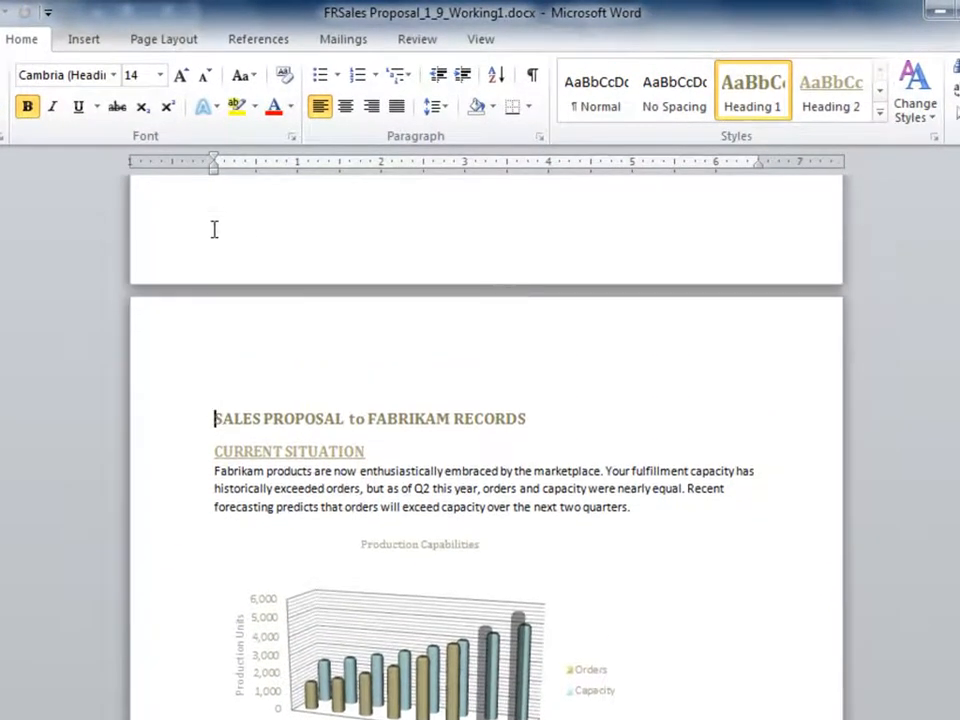
double_click(236, 401)
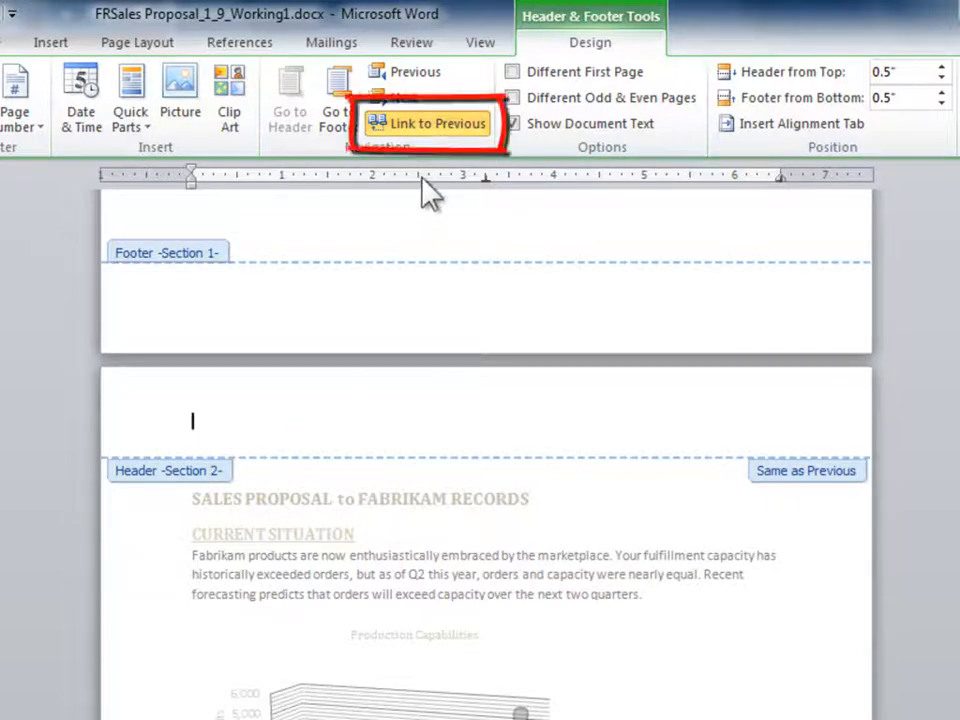
left_click(441, 131)
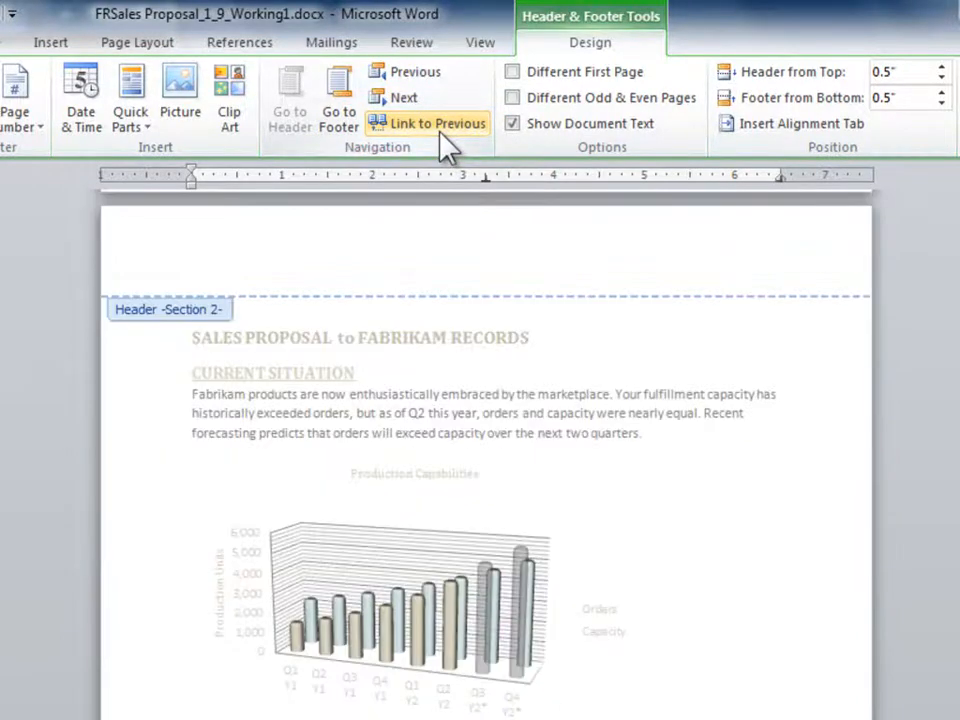
scroll(326, 454, "up", 2)
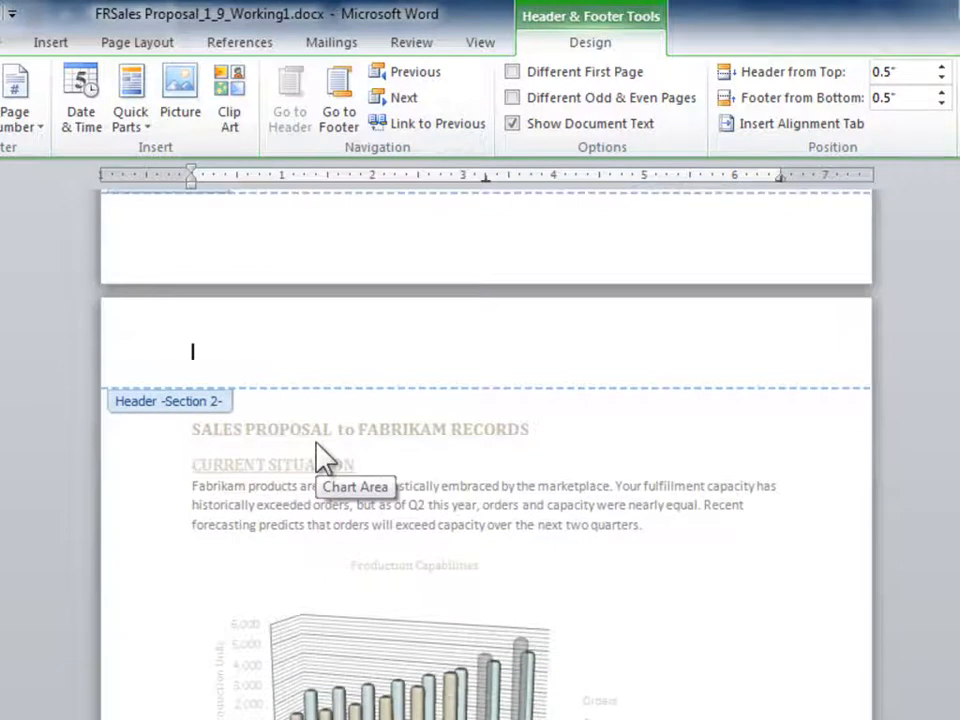
scroll(326, 454, "up", 1)
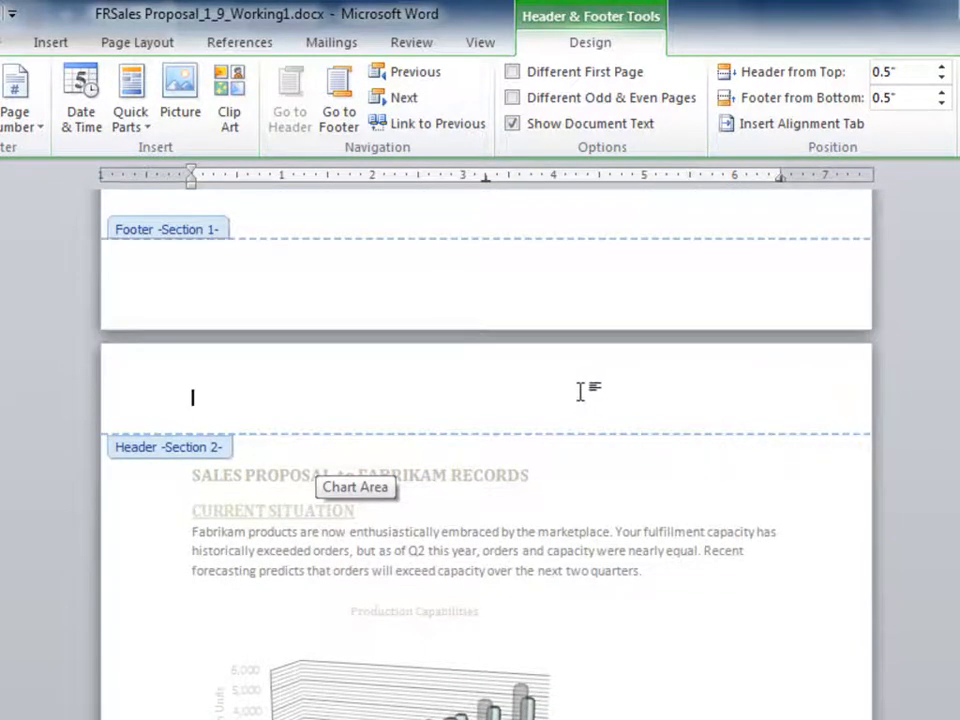
Step: Go to the Section 2 footer and turn off its link to the previous section
left_click(356, 126)
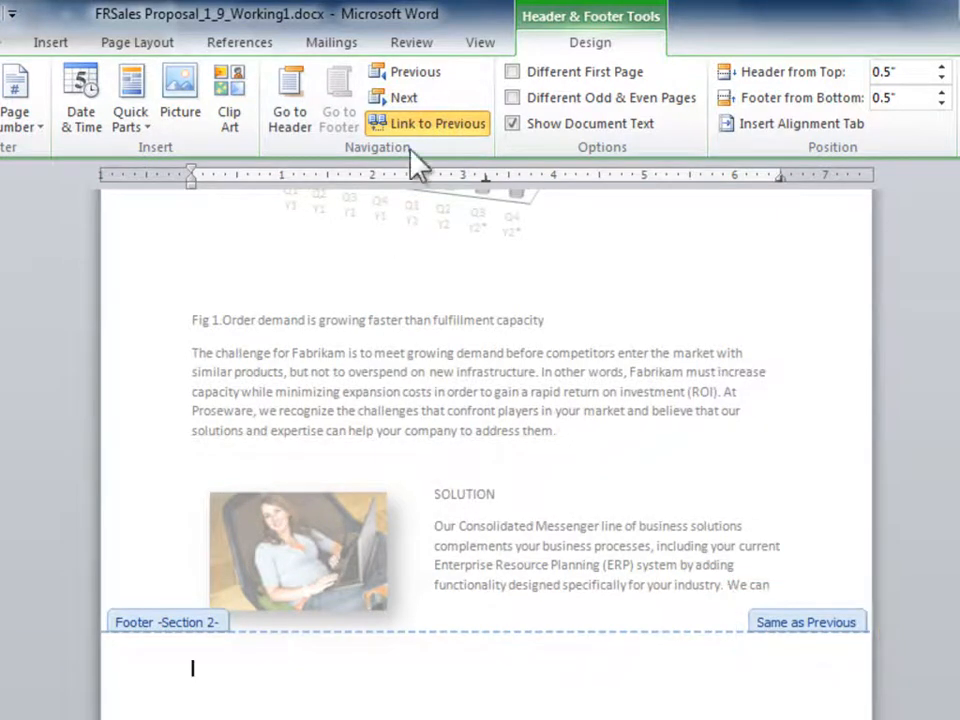
left_click(424, 124)
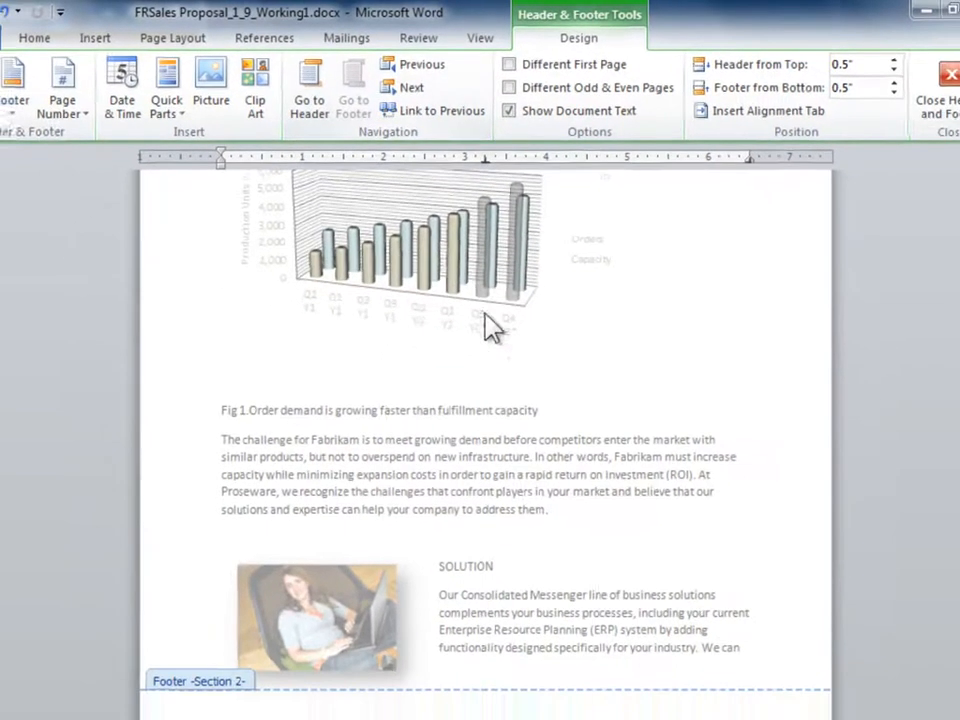
scroll(490, 335, "down", 3)
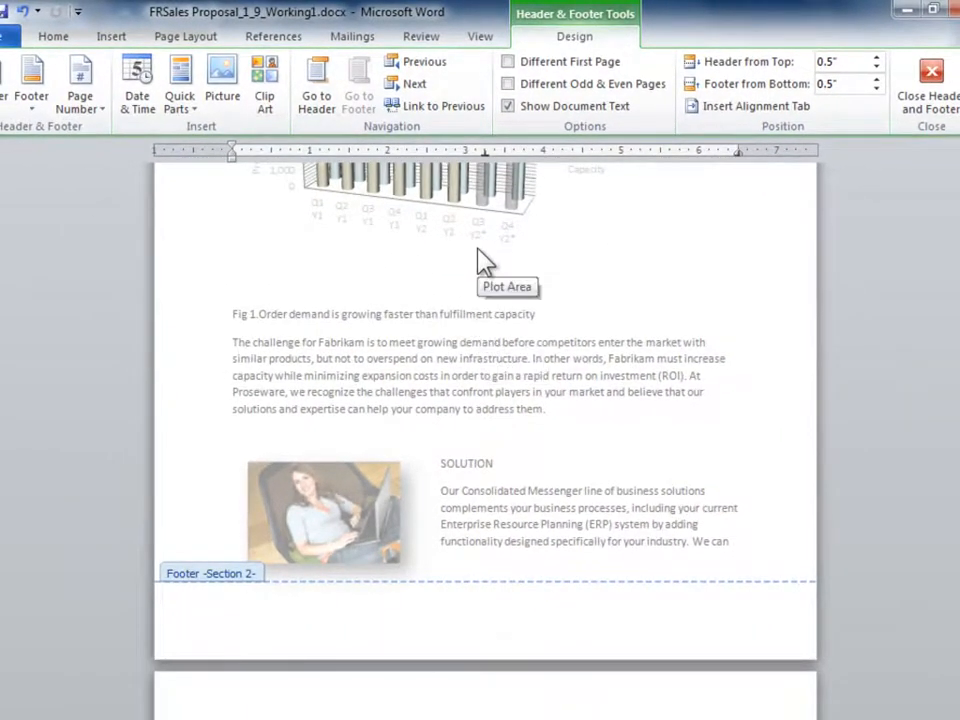
Step: Enter "Introduction" in the Section 1 header on the Contents page
scroll(716, 440, "up", 5)
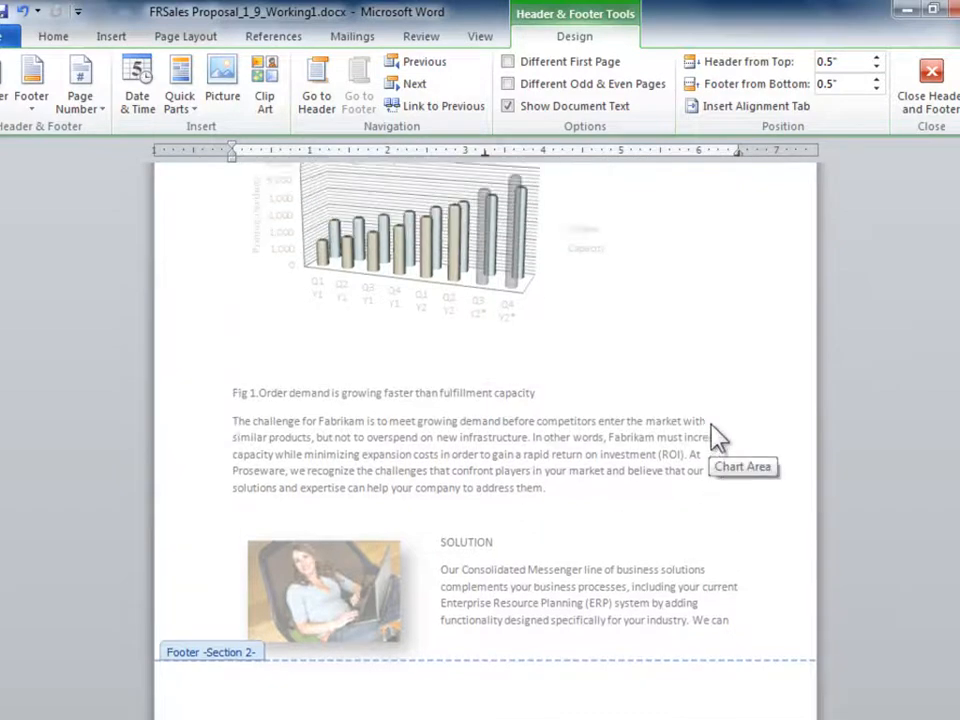
scroll(716, 438, "up", 5)
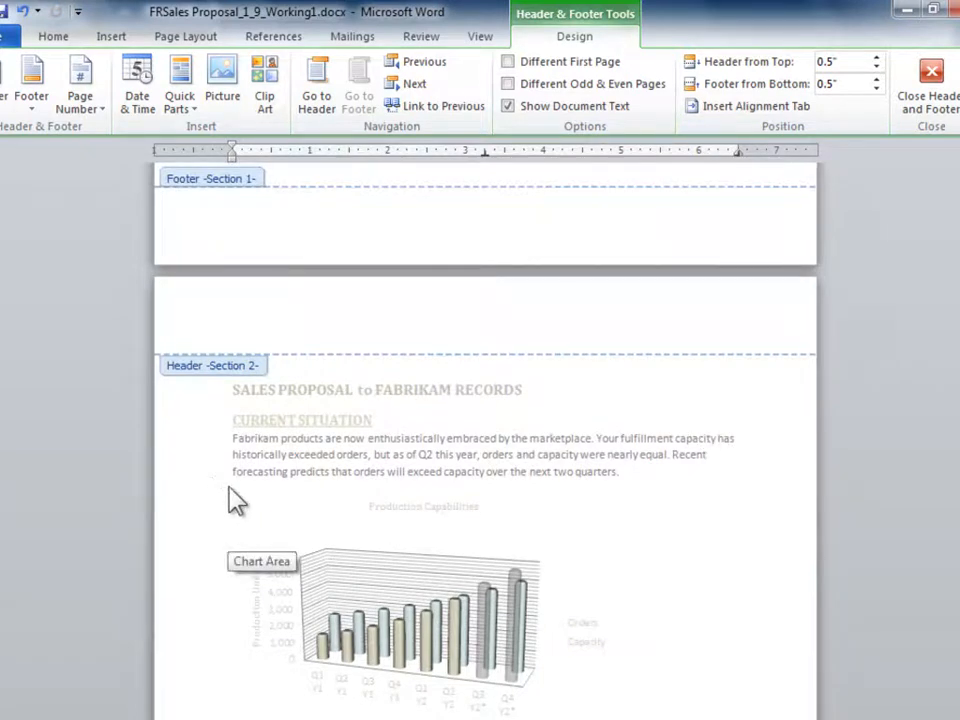
scroll(232, 500, "up", 20)
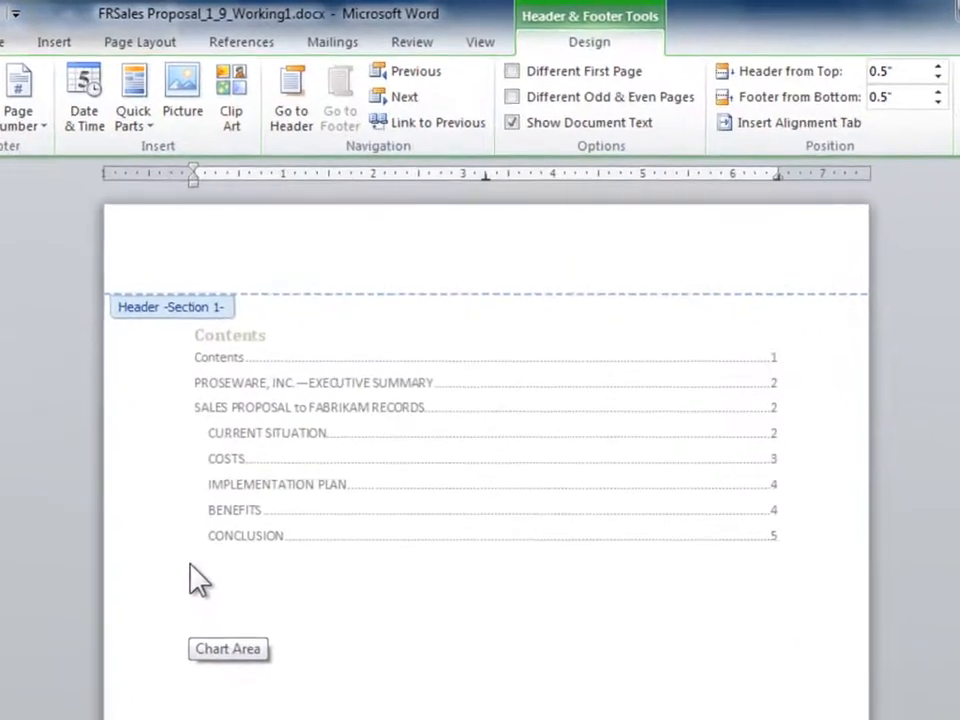
left_click(205, 259)
type("Introduction")
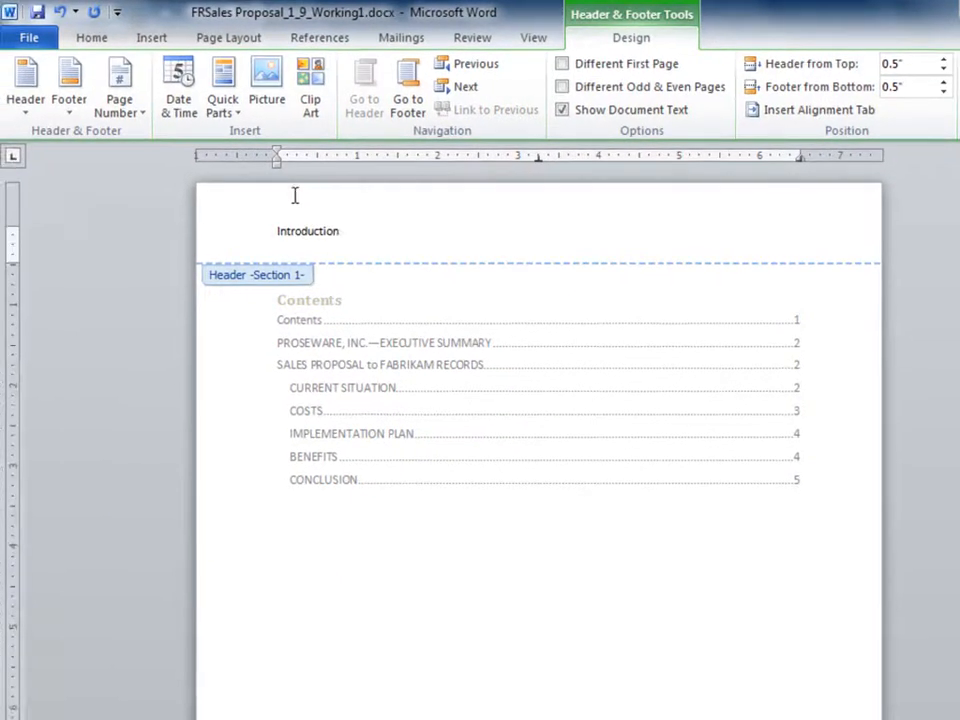
Step: Insert a centred Plain Number 2 page number at the bottom of the Section 1 pages
left_click(134, 118)
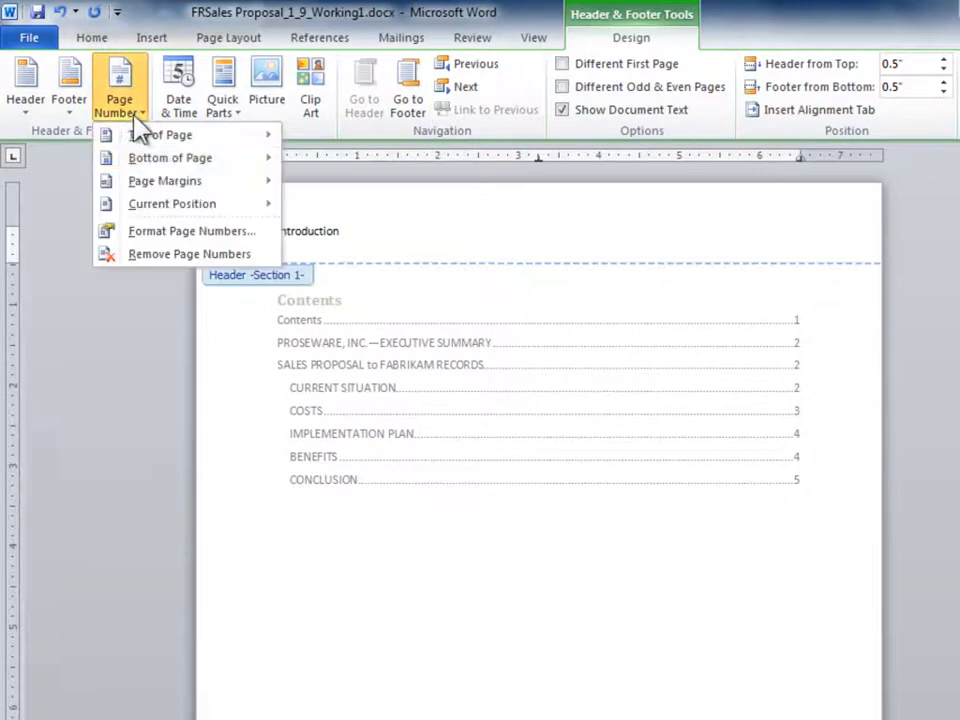
left_click(174, 160)
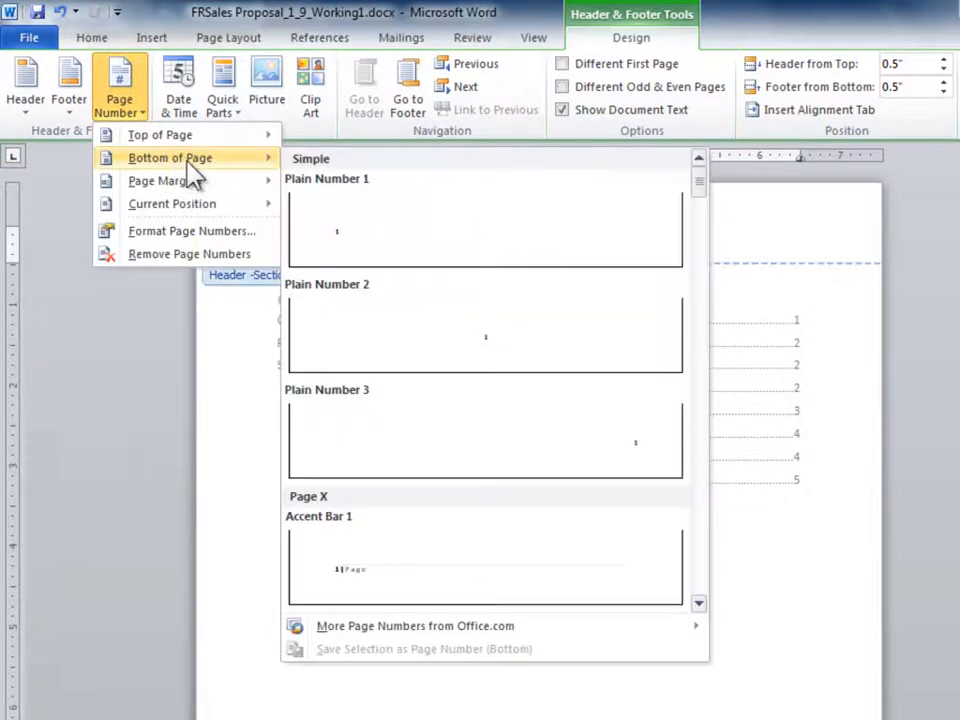
left_click(447, 325)
scroll(437, 585, "down", 2)
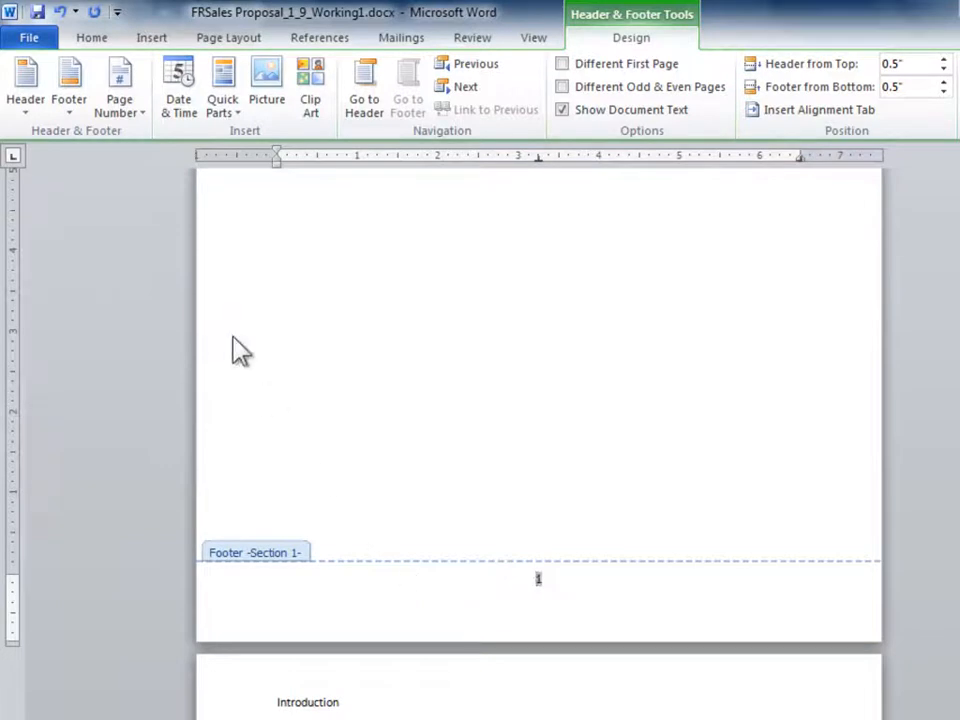
Step: Set the Section 1 page number format to lowercase Roman numerals (i, ii, iii) and check the section's footers
left_click(140, 114)
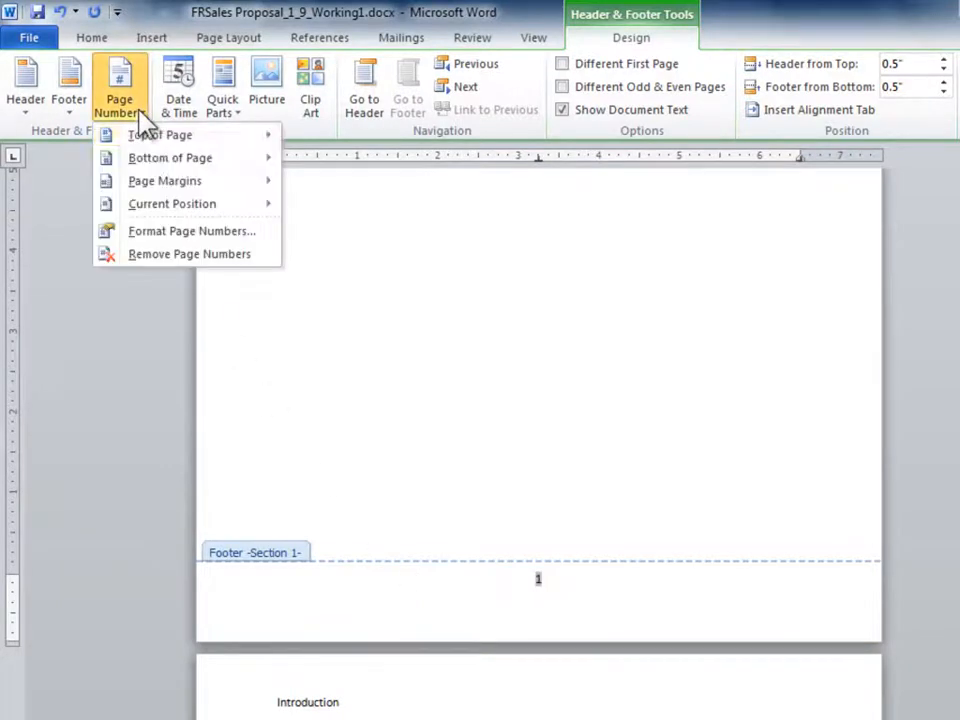
left_click(267, 238)
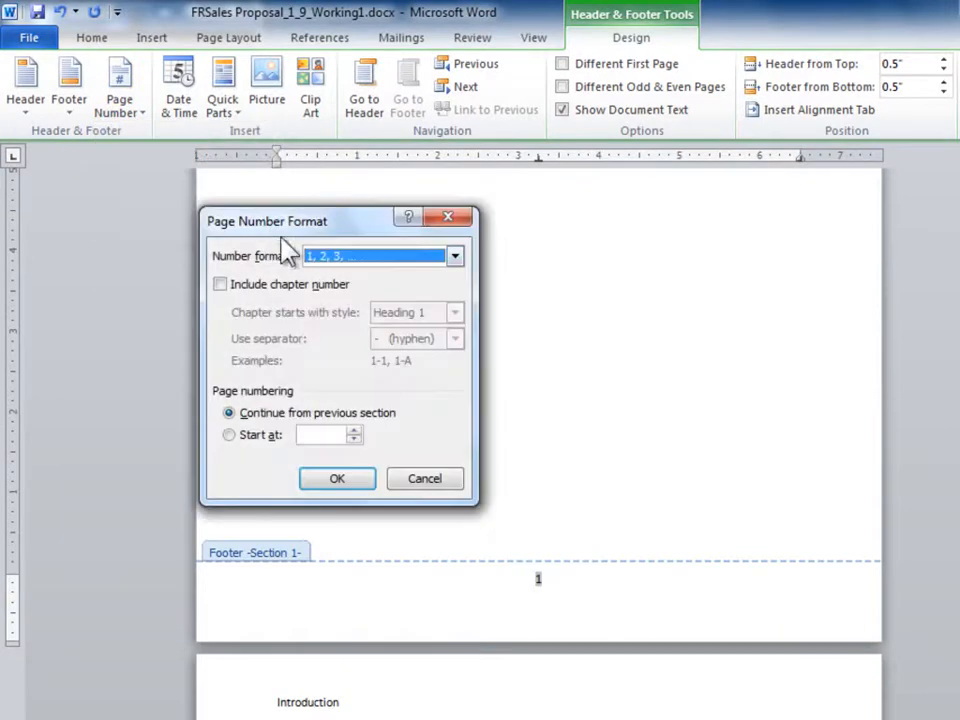
left_click(455, 257)
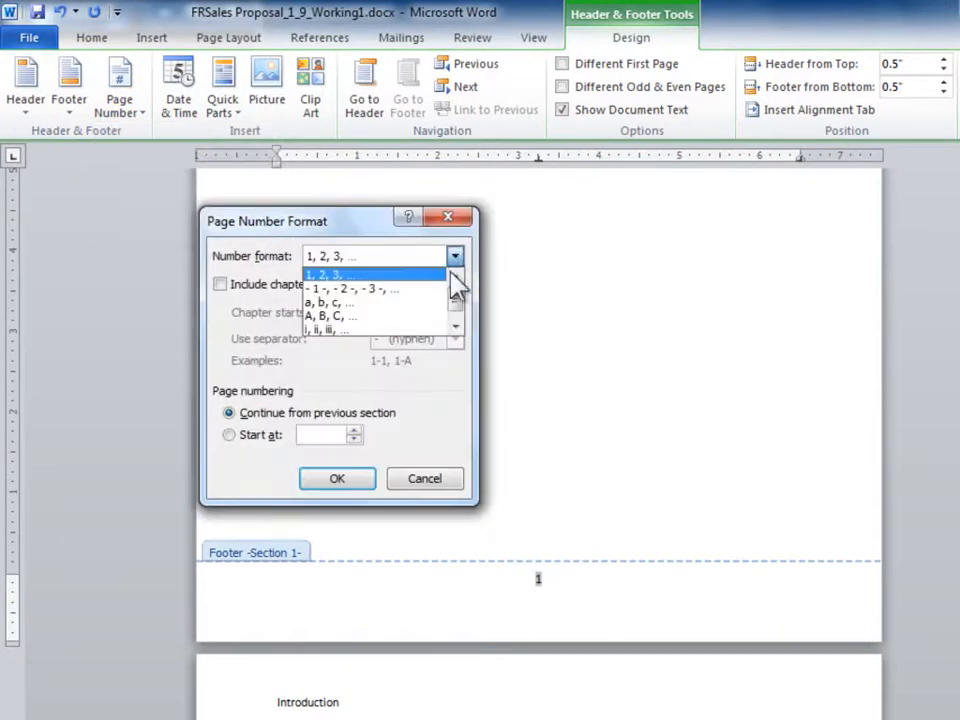
left_click(370, 330)
left_click(354, 481)
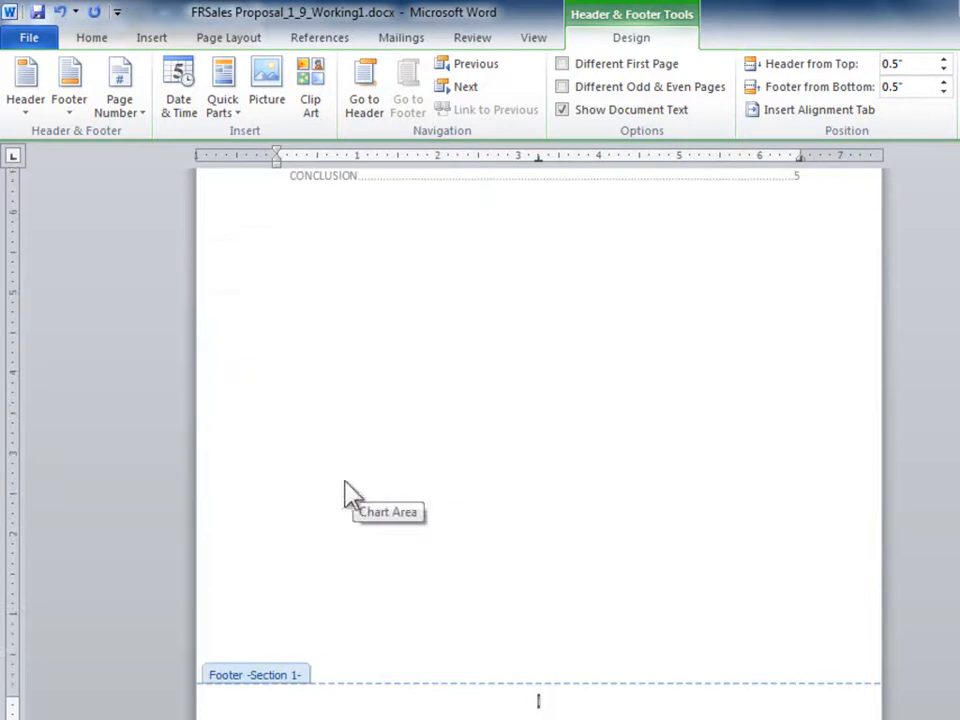
scroll(450, 690, "down", 3)
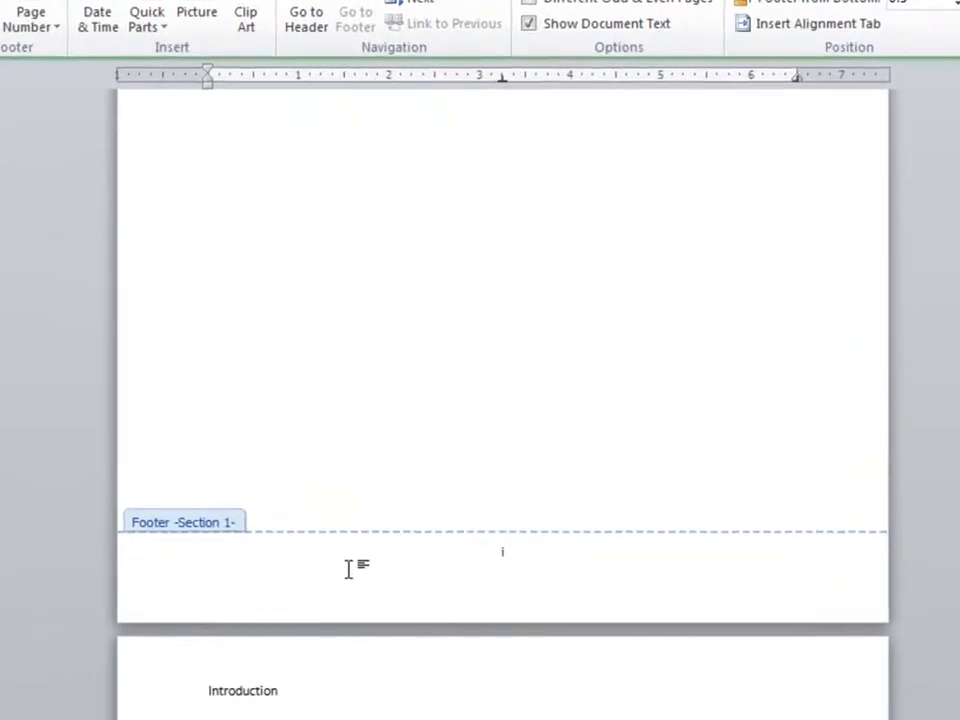
scroll(349, 568, "down", 15)
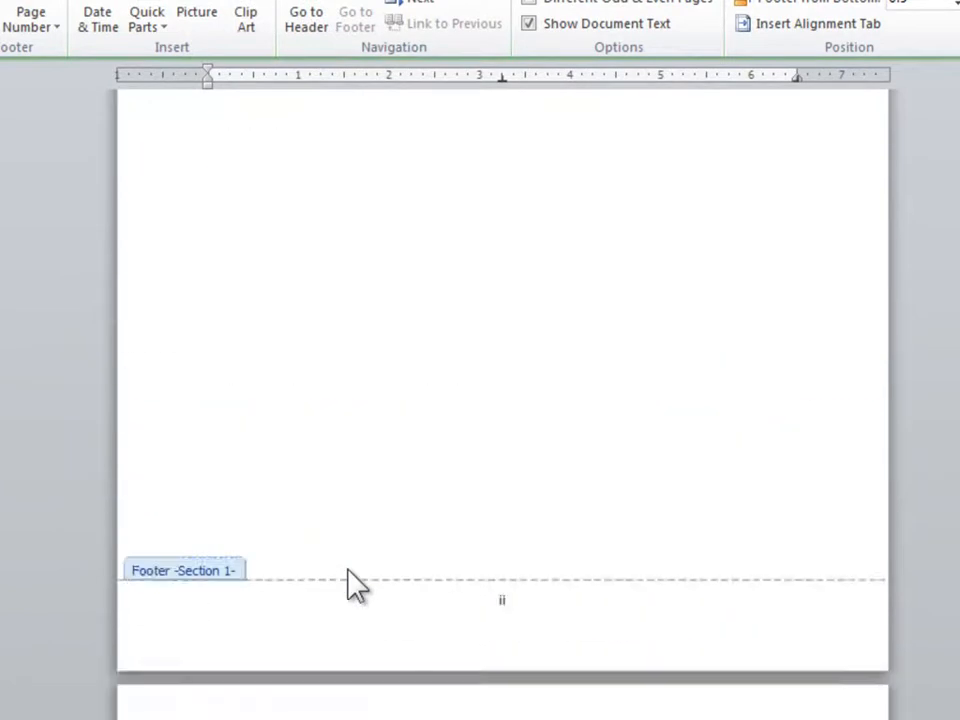
Step: Enter "Sales Proposal, Fabrikam" in the Section 2 header and insert a centred Plain Number 2 page number at the bottom of its pages
left_click(229, 369)
type("Sales Proposal, Fabrikam")
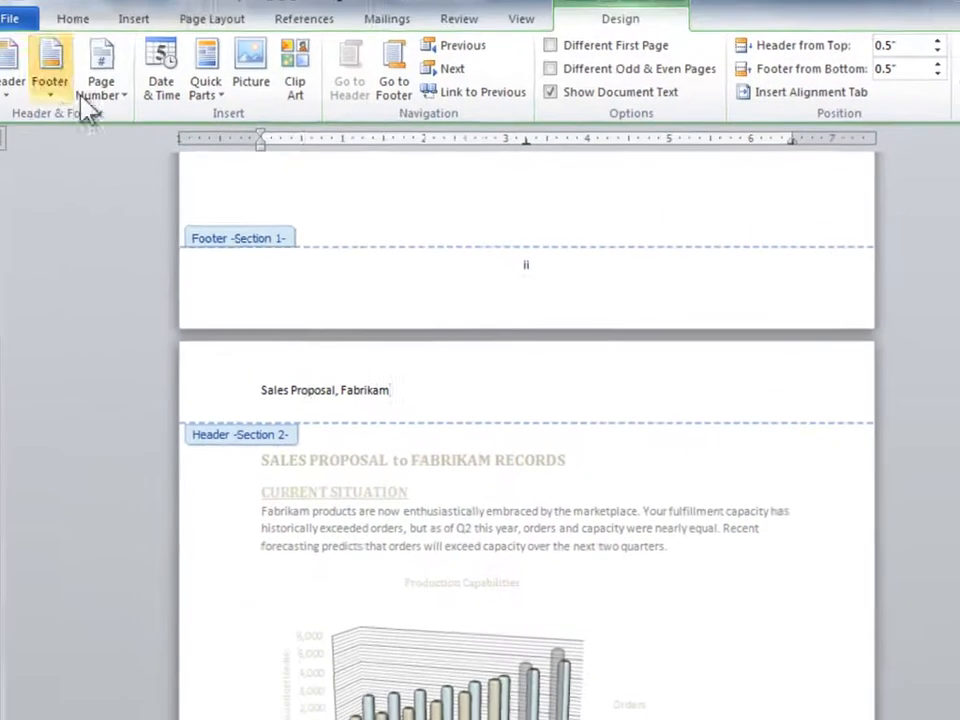
left_click(30, 24)
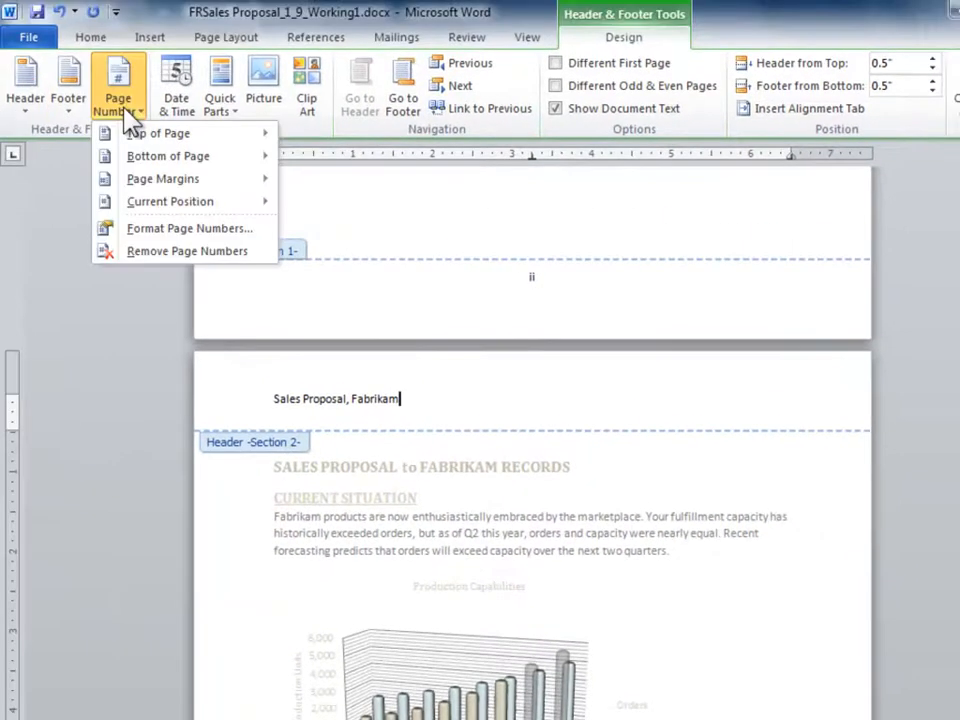
mouse_move(169, 155)
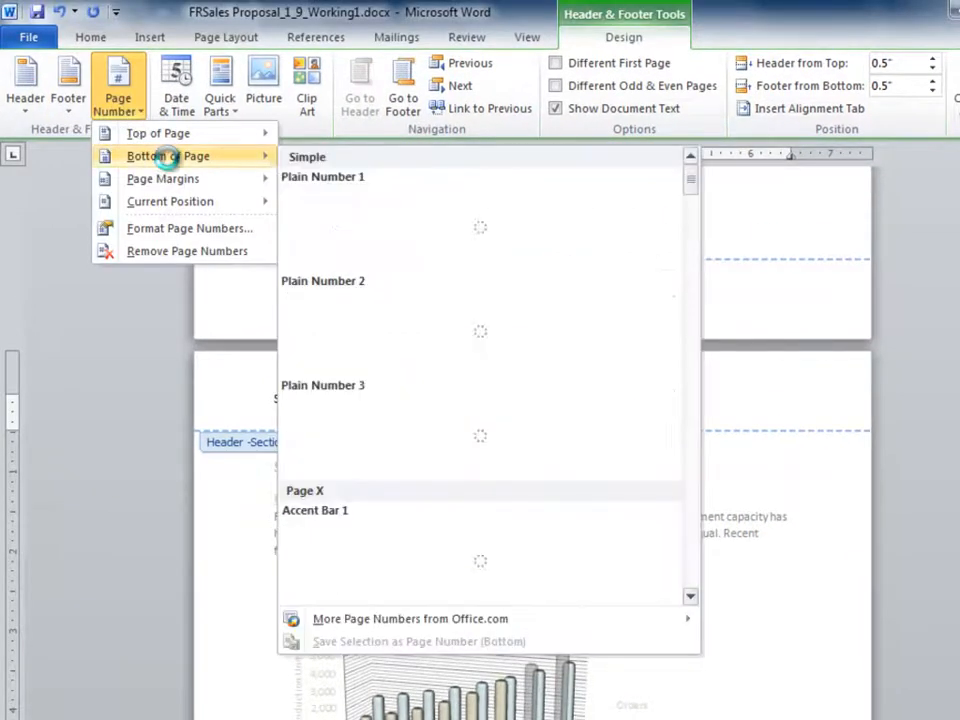
left_click(428, 328)
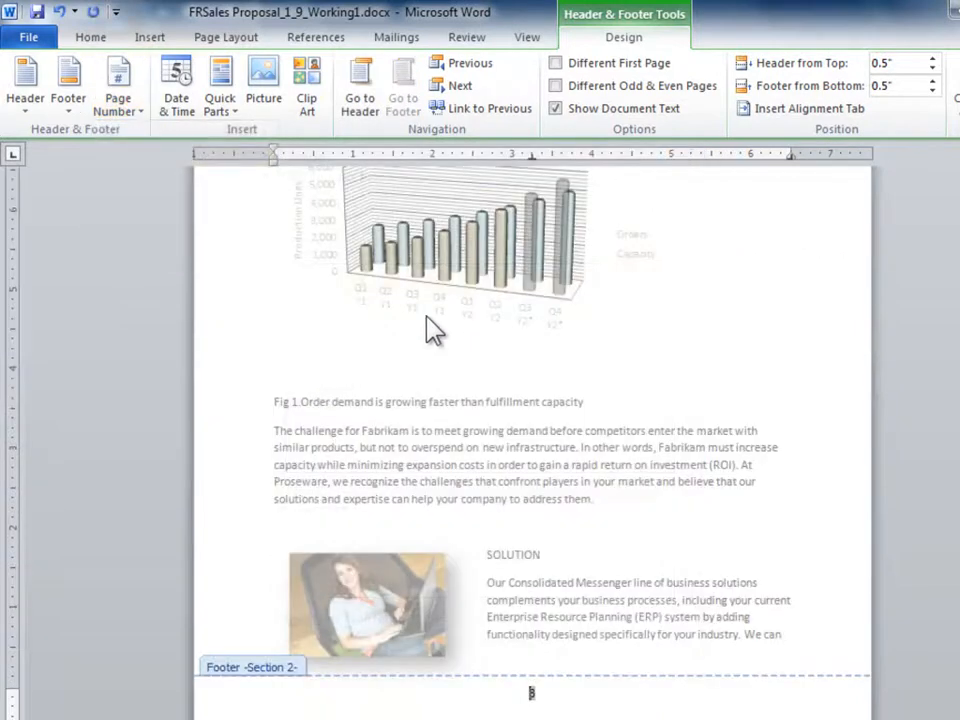
Step: Set the Section 2 page numbering to start at 1 instead of continuing from the previous section
scroll(591, 669, "down", 3)
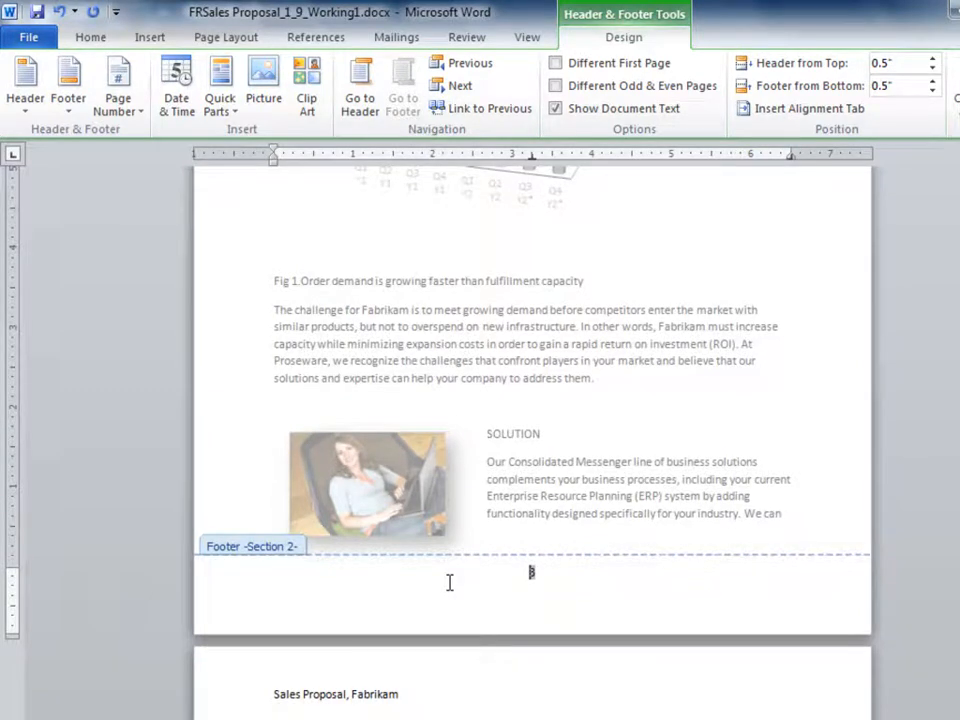
left_click(141, 117)
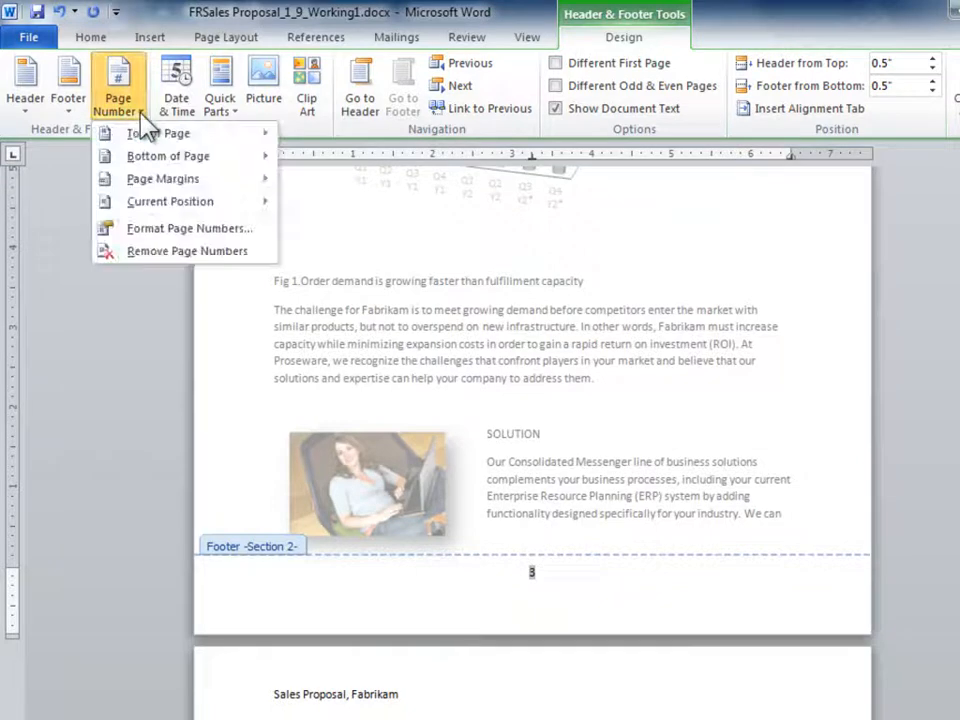
left_click(268, 230)
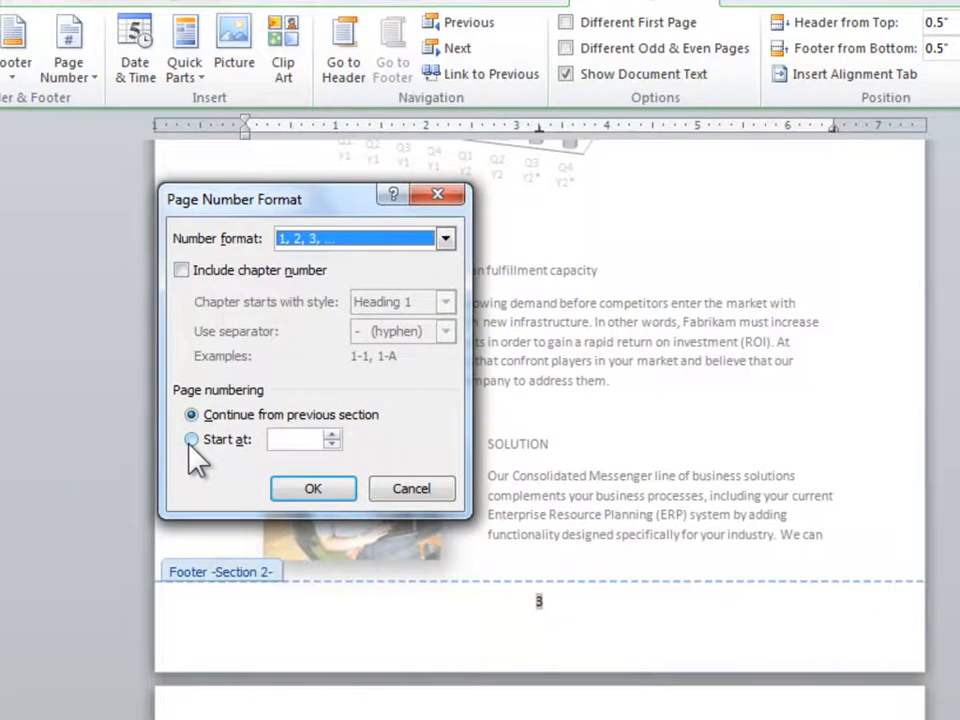
left_click(190, 441)
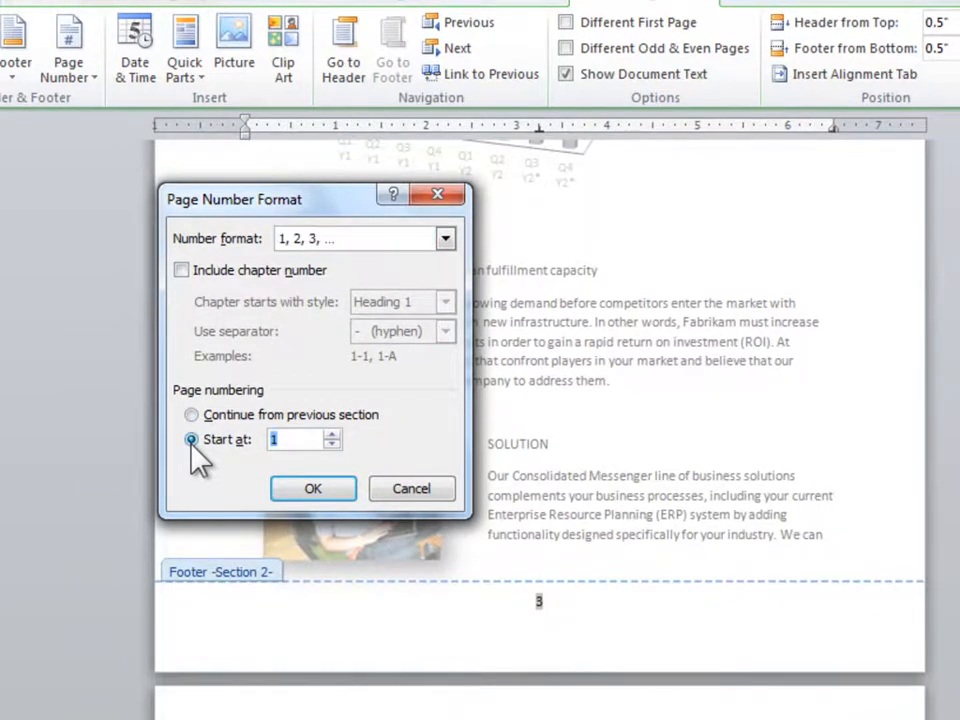
left_click(313, 489)
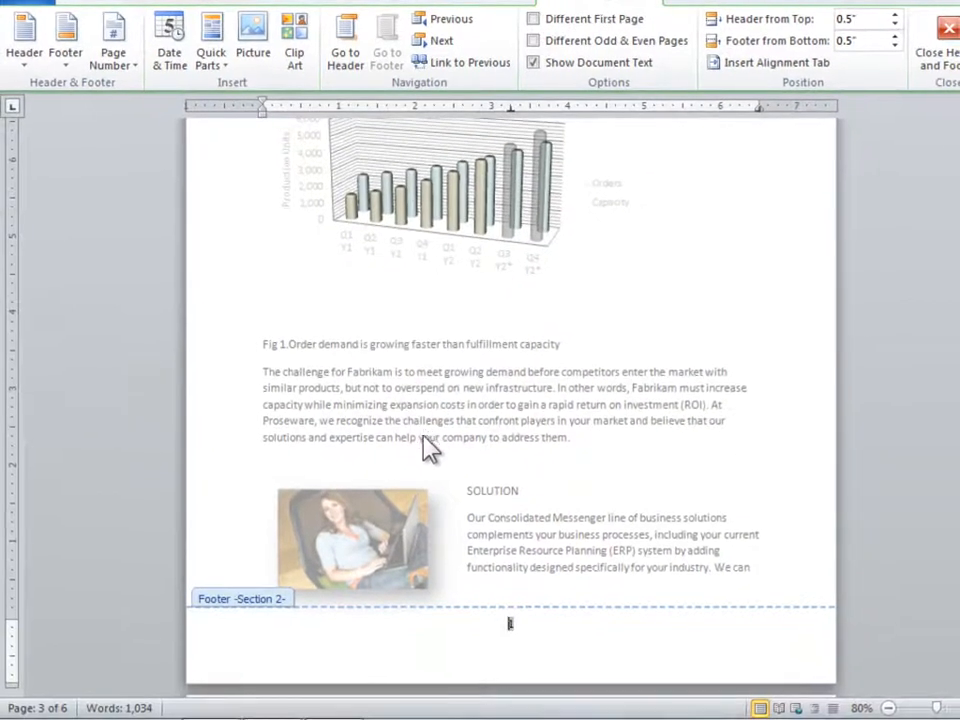
scroll(437, 545, "down", 3)
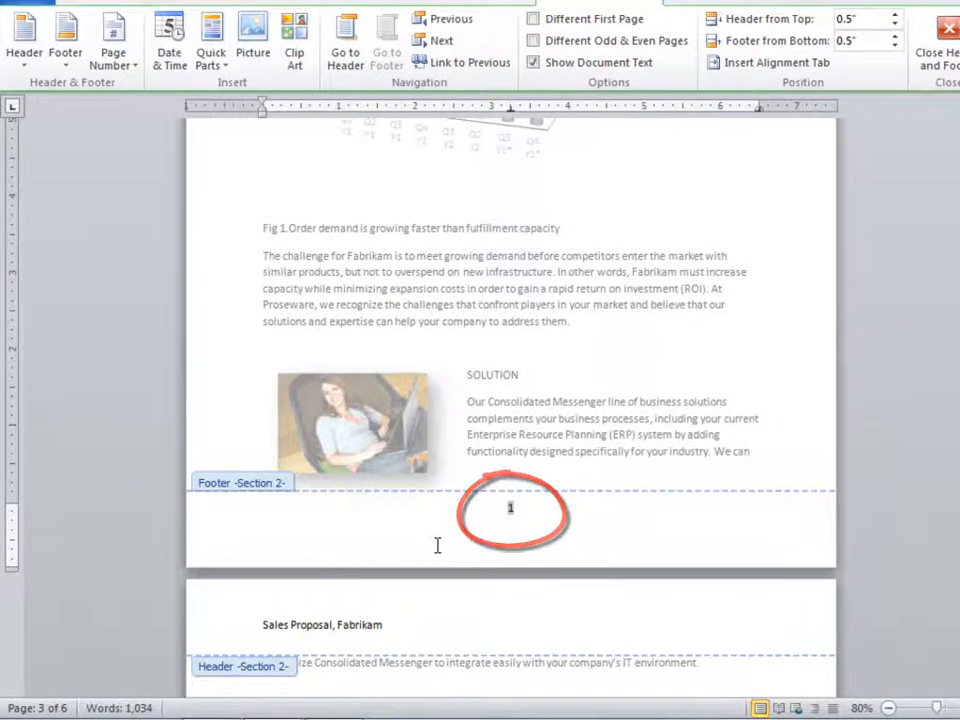
Step: Return to the Section 1 header and review the headers and page numbers of both sections
scroll(465, 500, "up", 15)
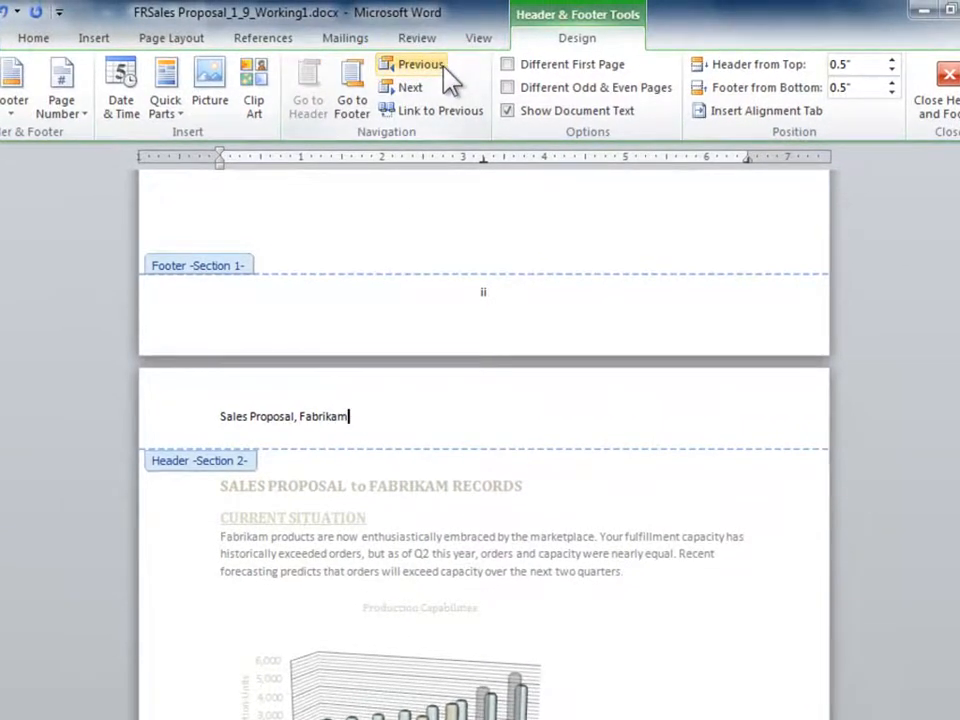
left_click(446, 72)
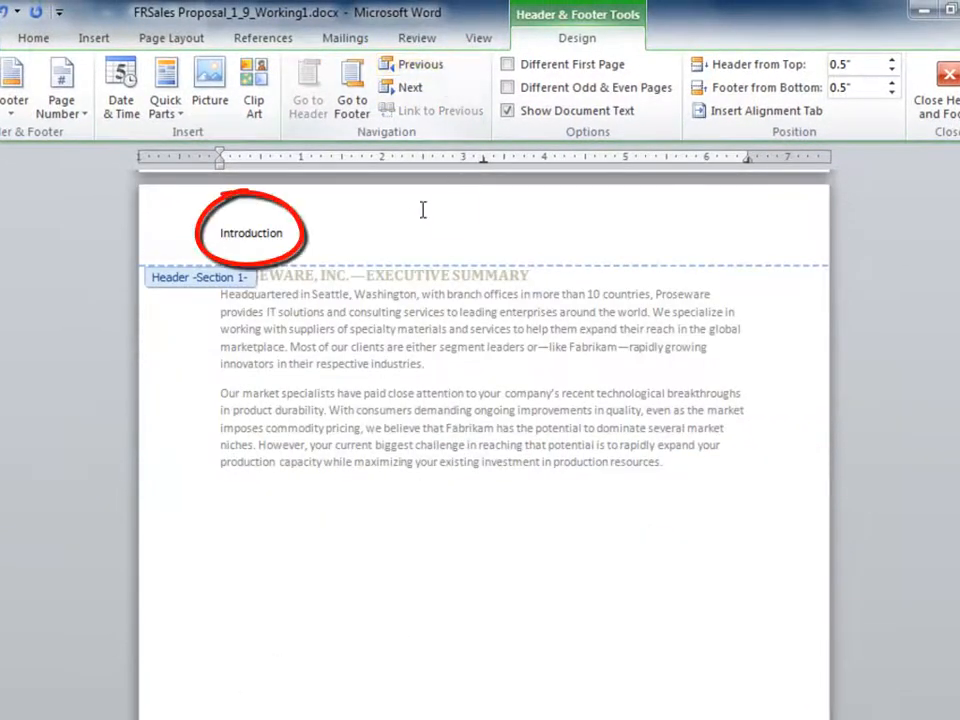
scroll(411, 213, "down", 3)
scroll(413, 223, "down", 5)
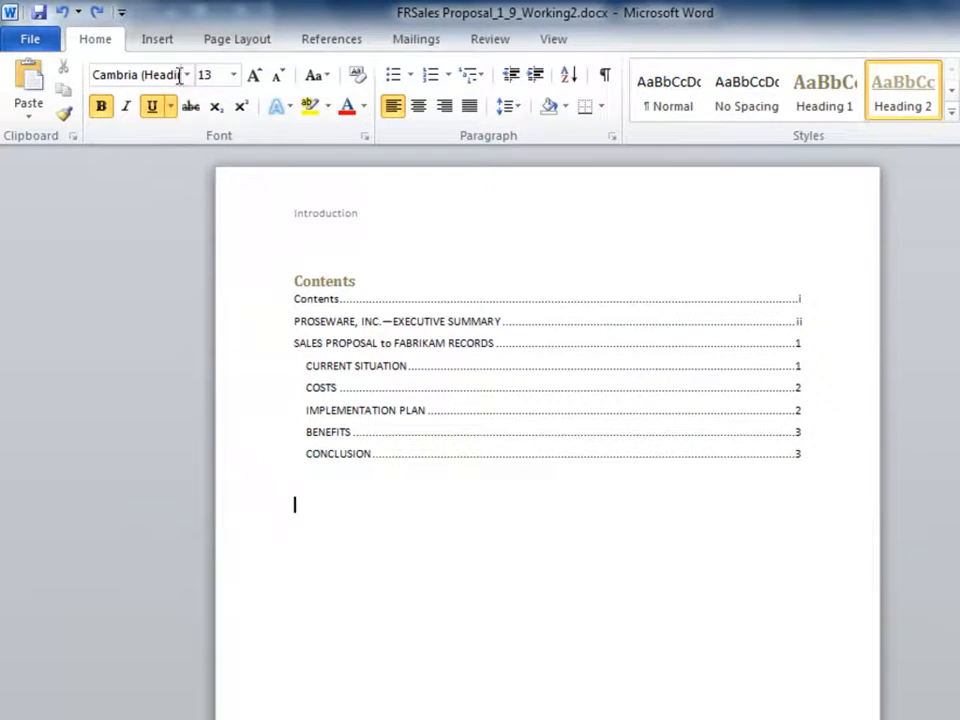
Step: Insert the built-in Sideline cover page in front of the Contents page
left_click(162, 42)
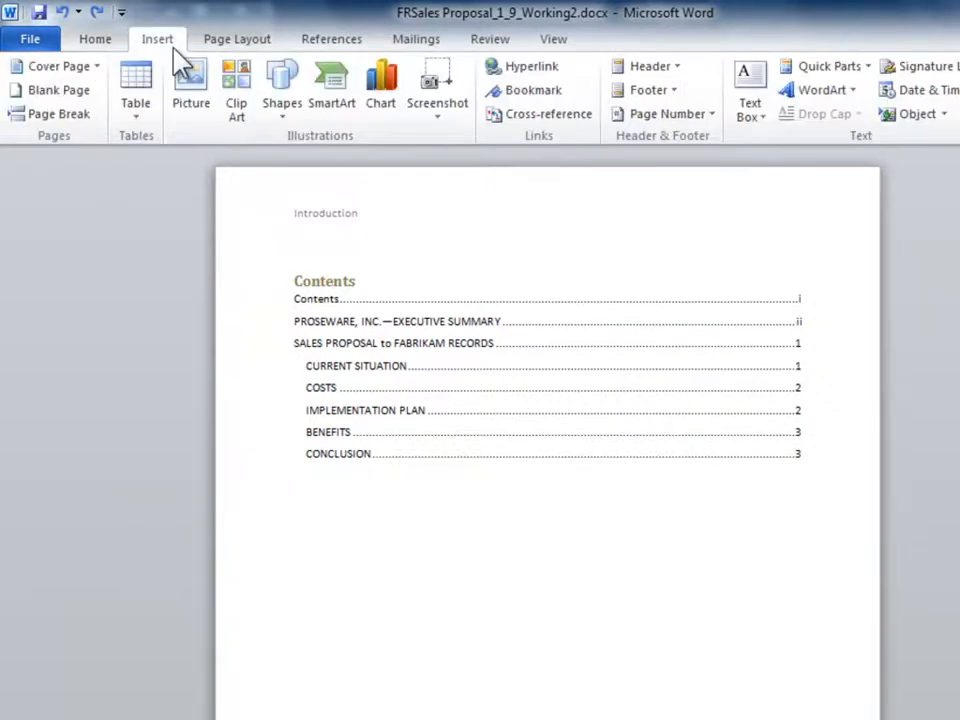
left_click(92, 70)
left_click_drag(463, 150, 484, 350)
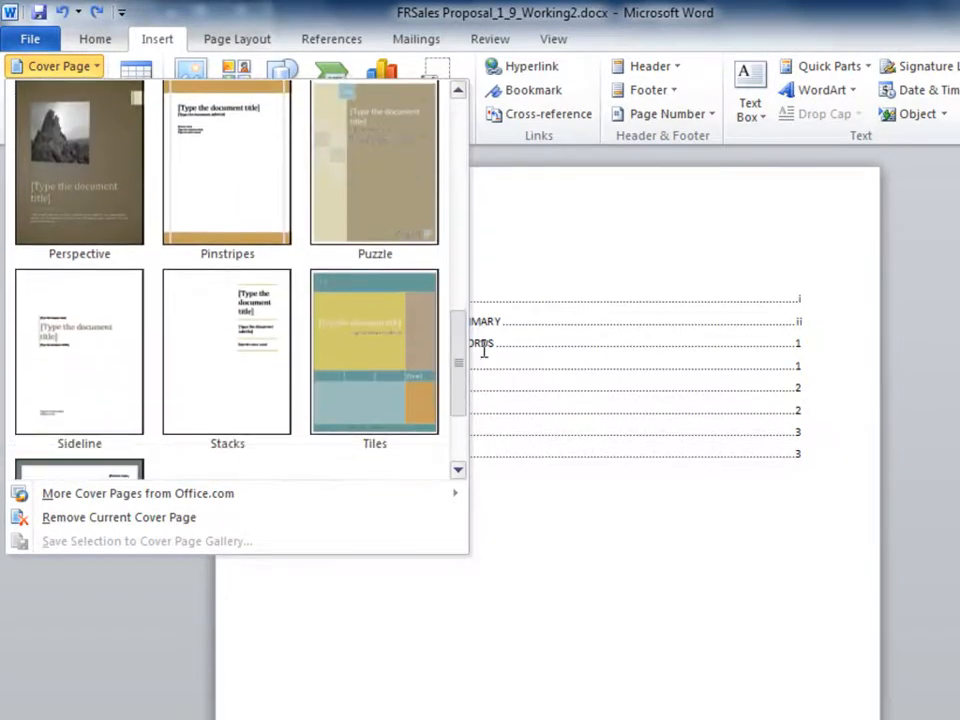
left_click(110, 411)
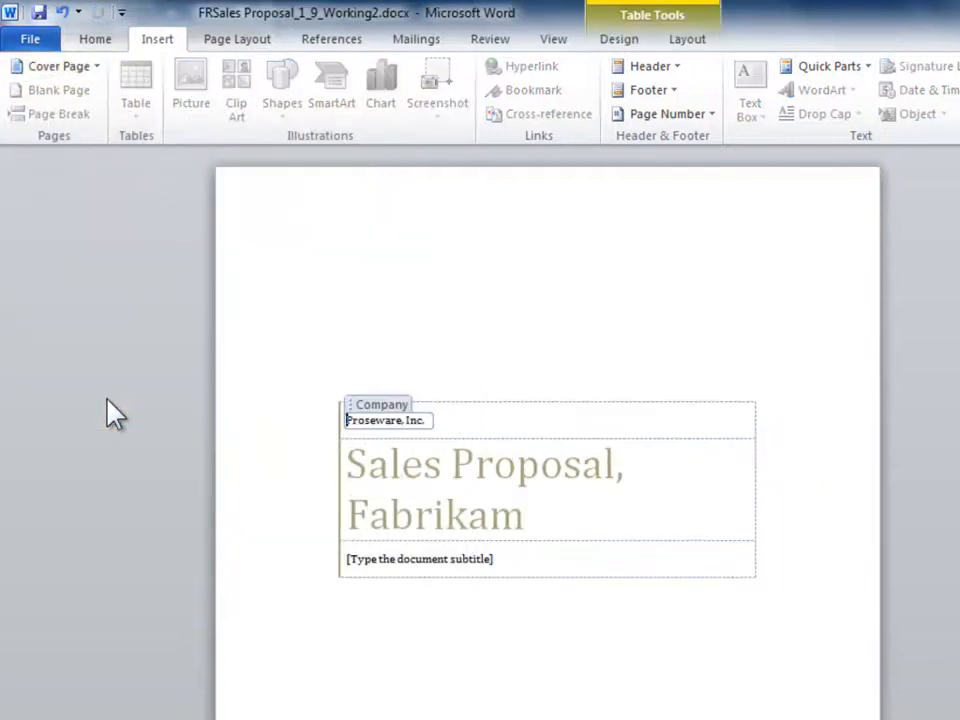
Step: Open the cover page's header for editing and examine its first-page header, footer and filled-in cover details
double_click(325, 235)
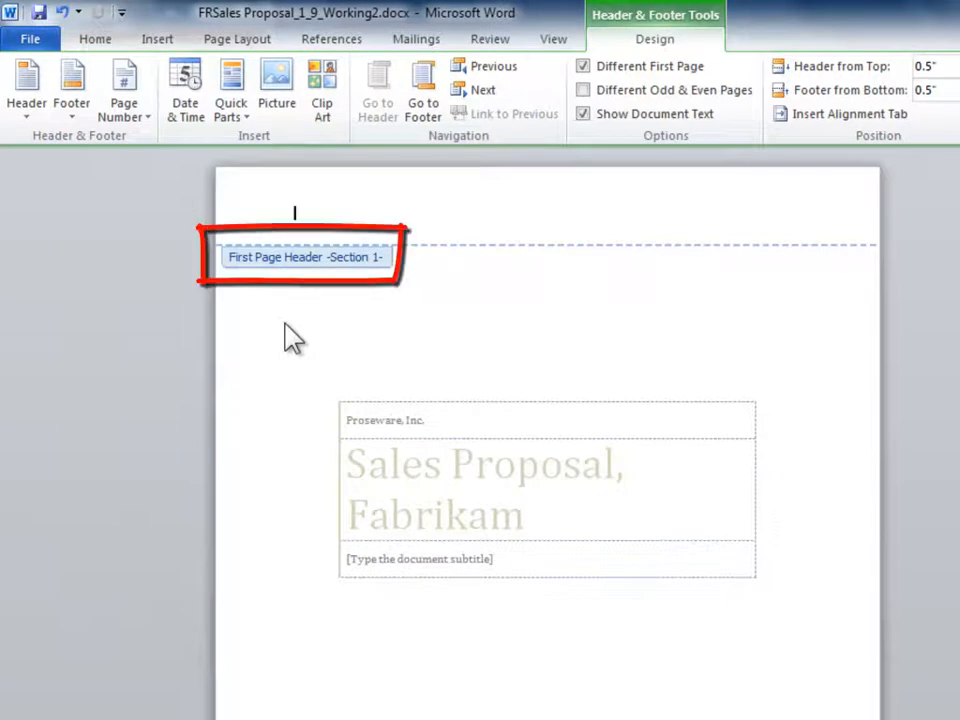
scroll(293, 338, "down", 5)
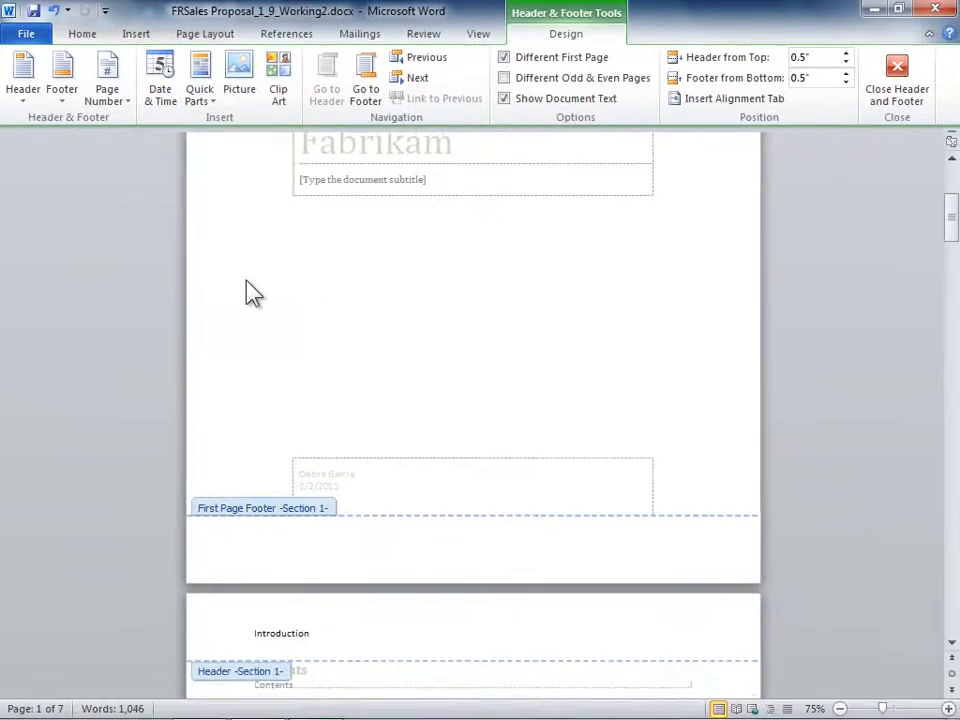
scroll(250, 292, "up", 2)
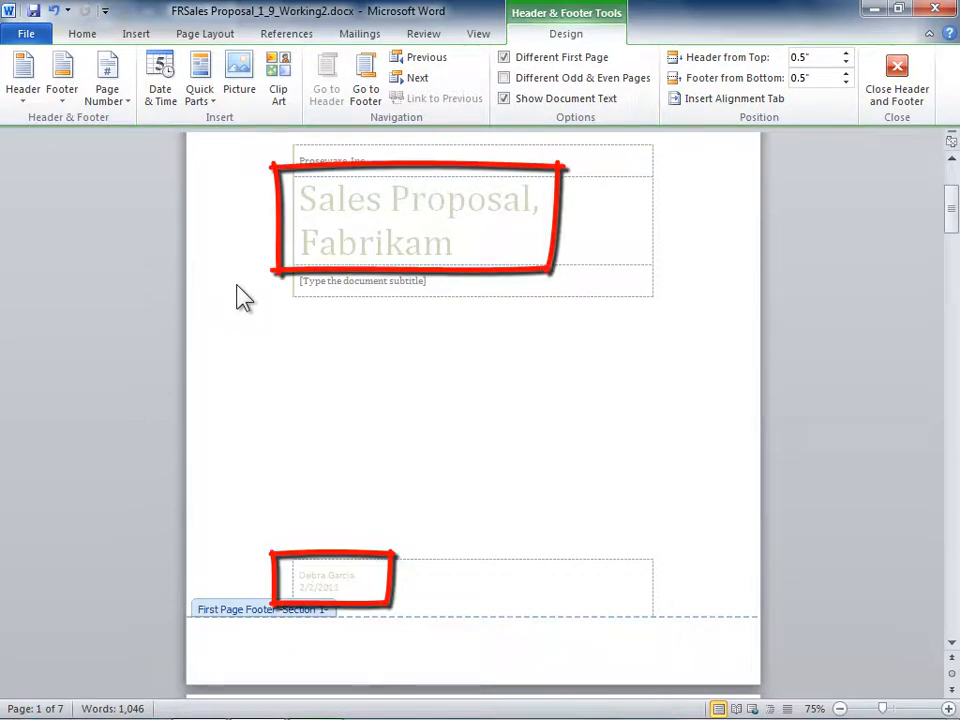
scroll(240, 297, "up", 4)
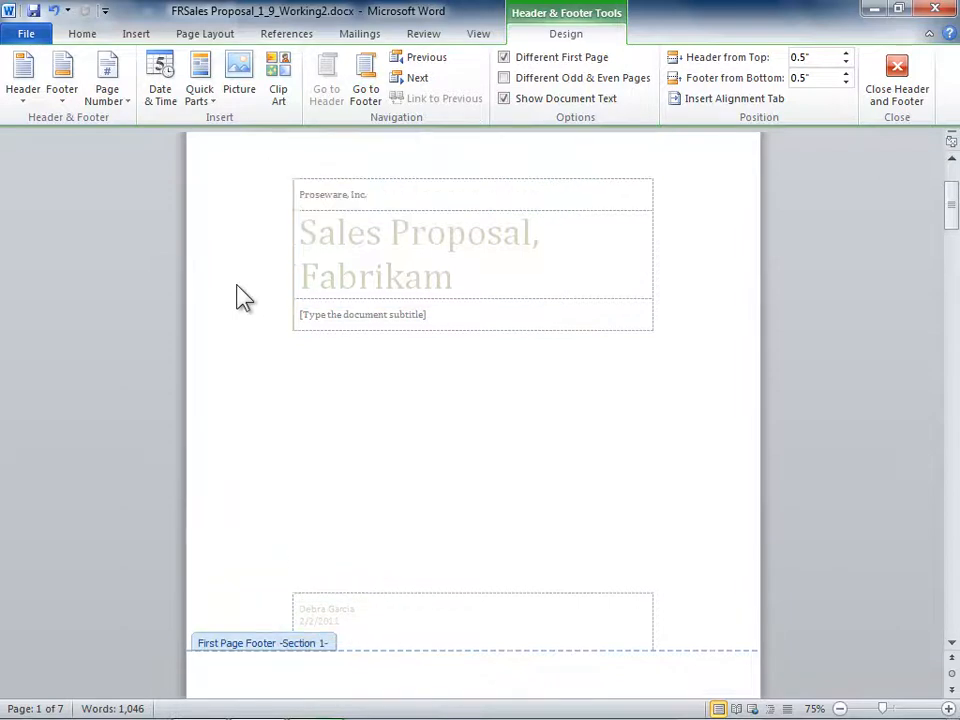
scroll(240, 297, "up", 2)
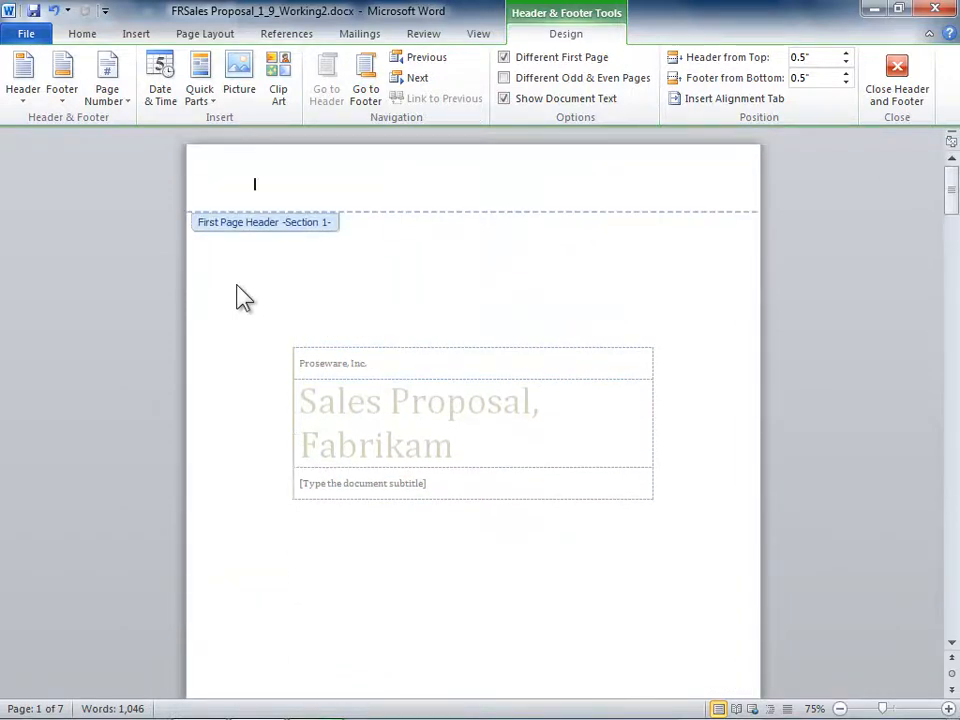